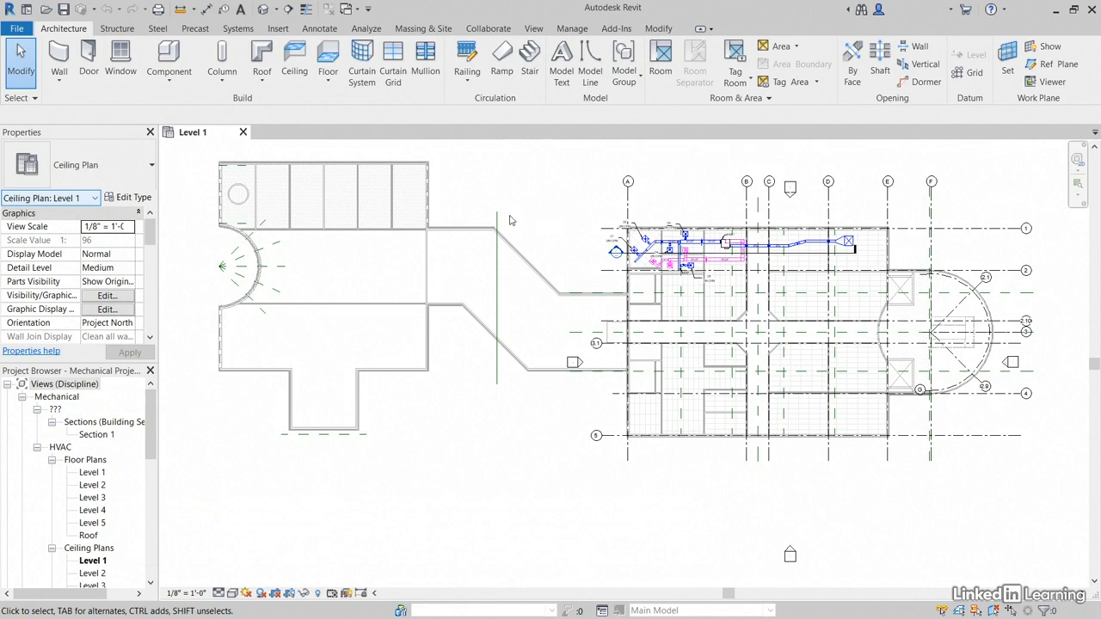
Place tagged spaces automatically in all enclosed areas of the Level 1 ceiling plan.
middle_click_drag(510, 220, 320, 228)
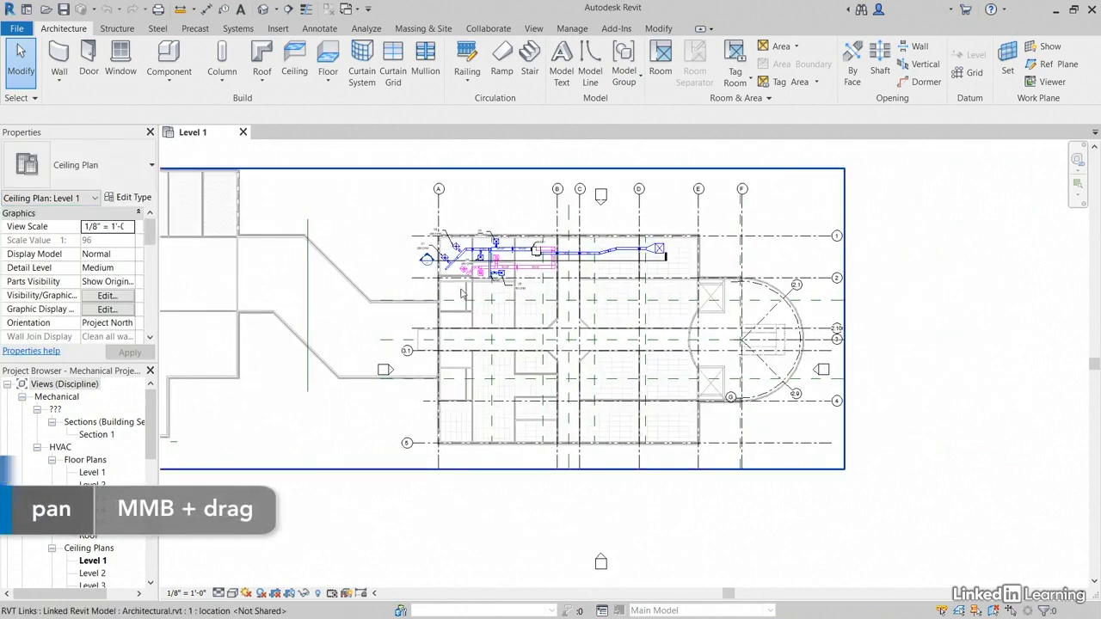
scroll(462, 293, "up", 4)
scroll(533, 312, "down", 1)
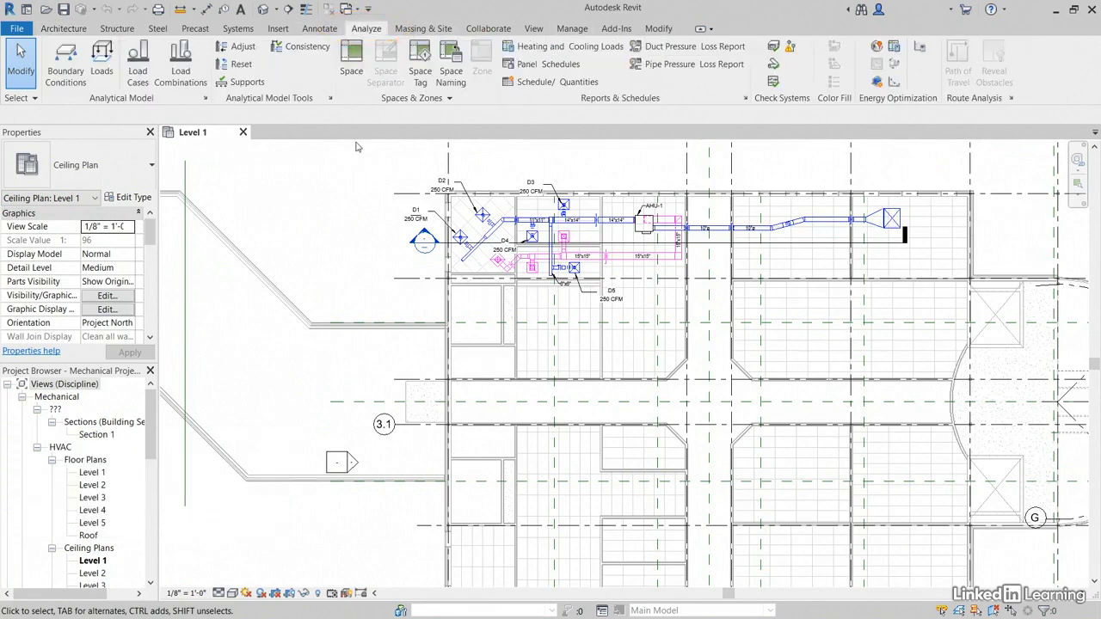
left_click(349, 58)
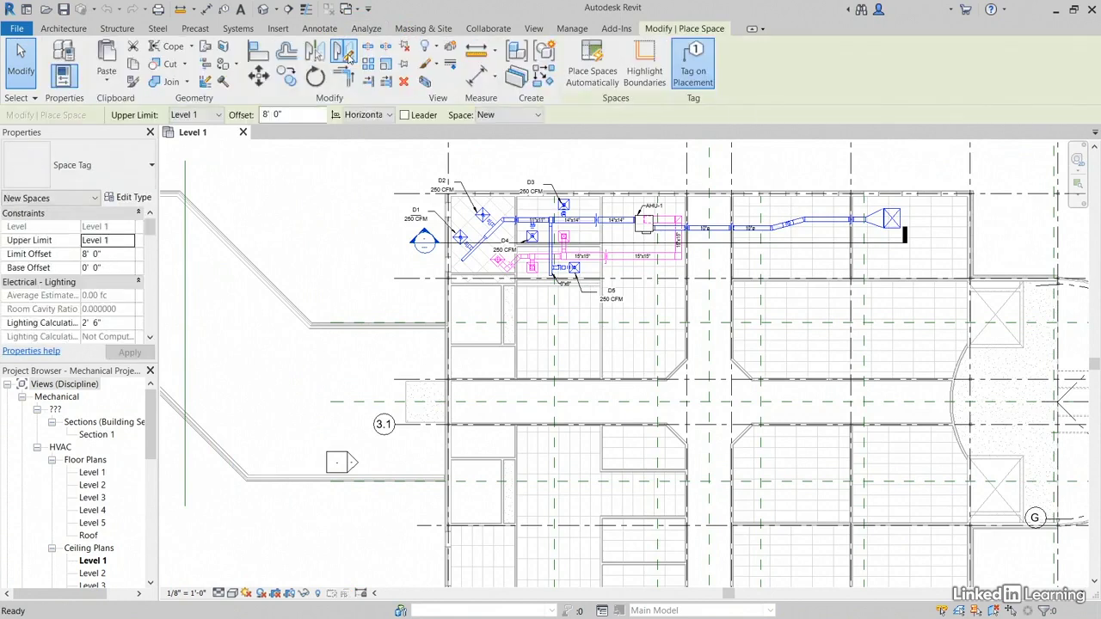
left_click(602, 70)
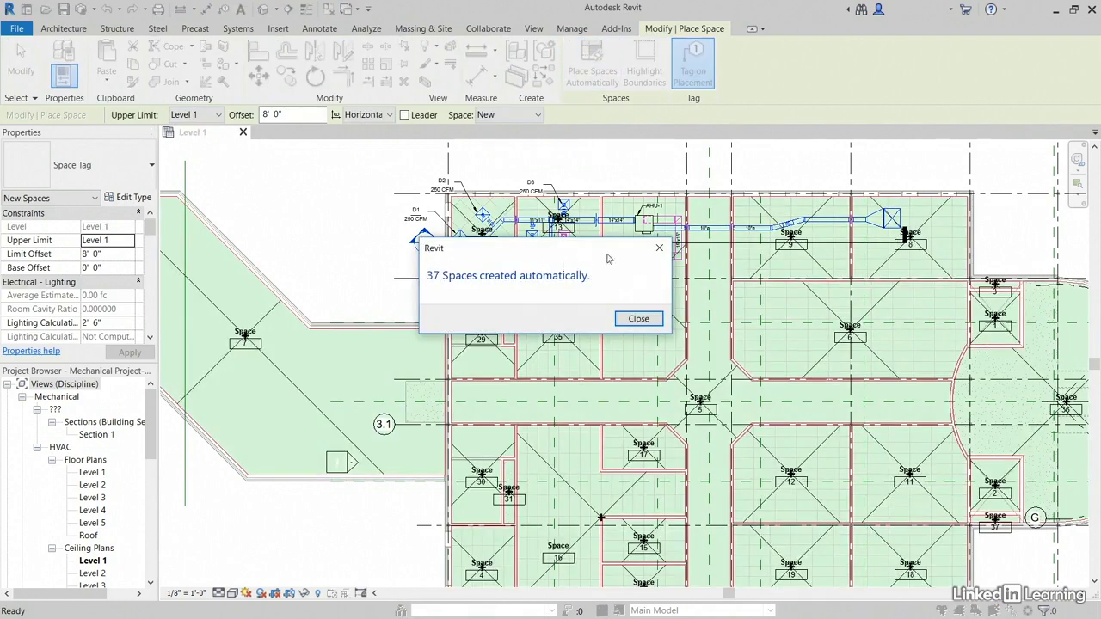
left_click(652, 319)
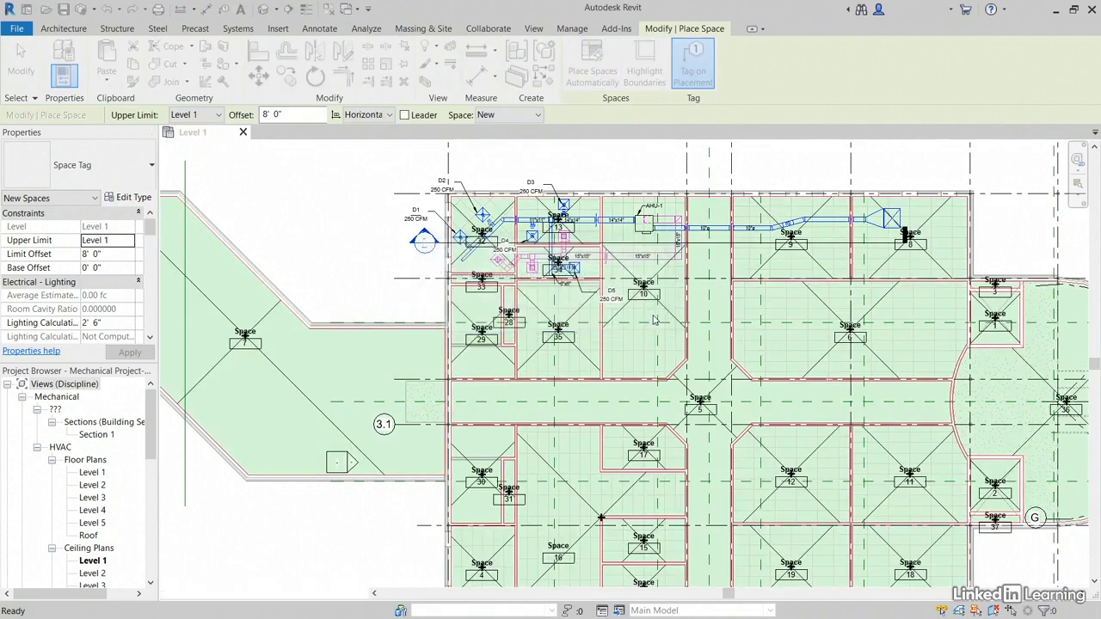
key("Escape")
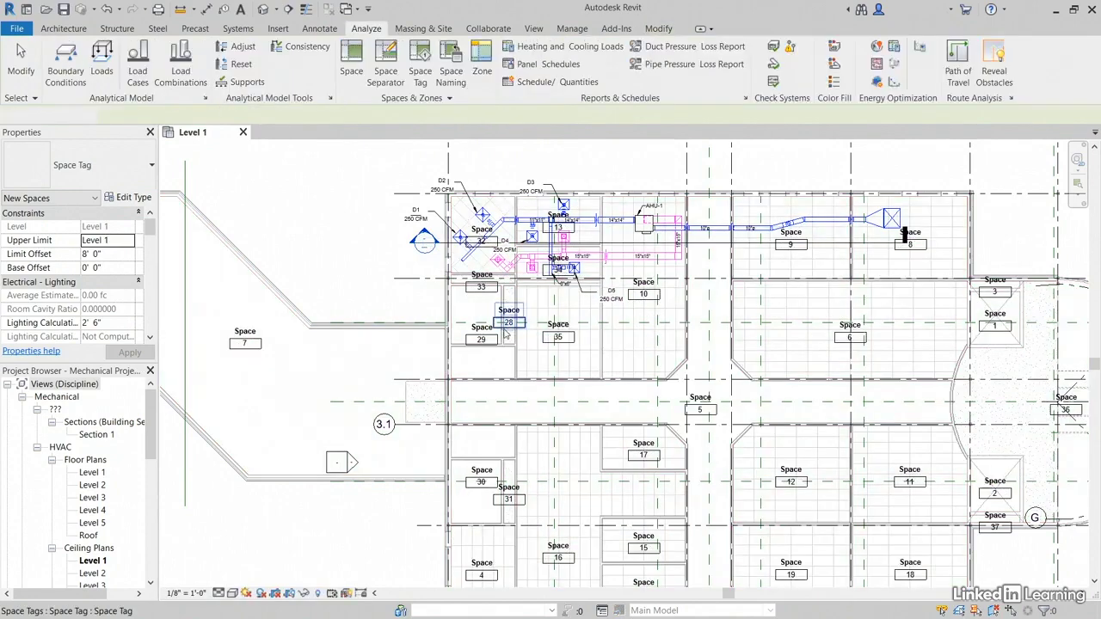
Apply the room names and numbers to the spaces on all levels with Space Naming.
scroll(510, 292, "up", 5)
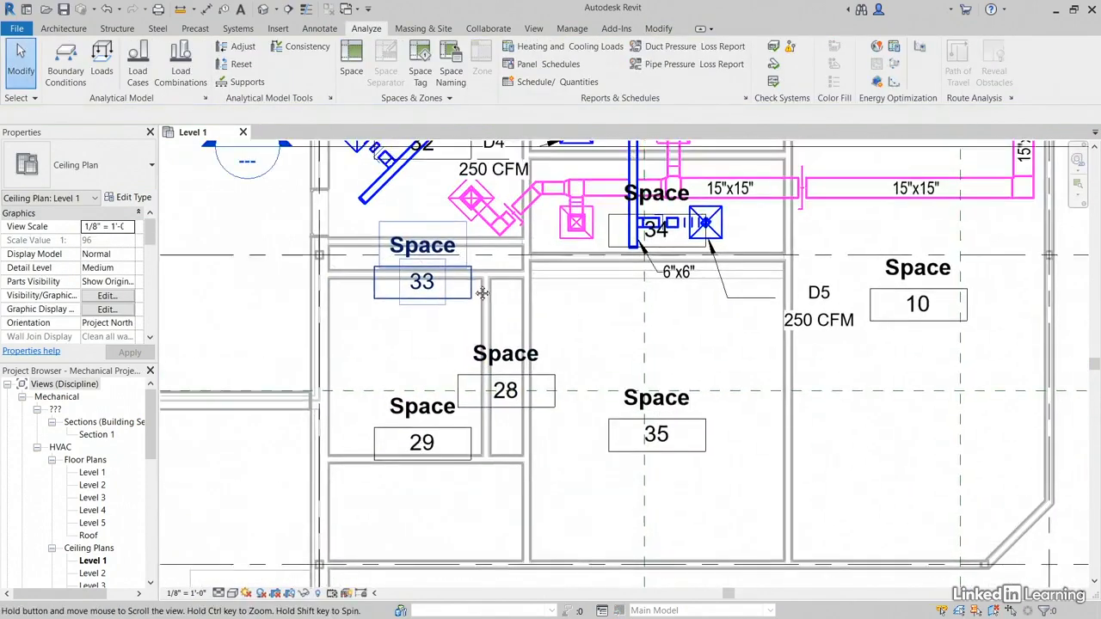
scroll(483, 294, "down", 4)
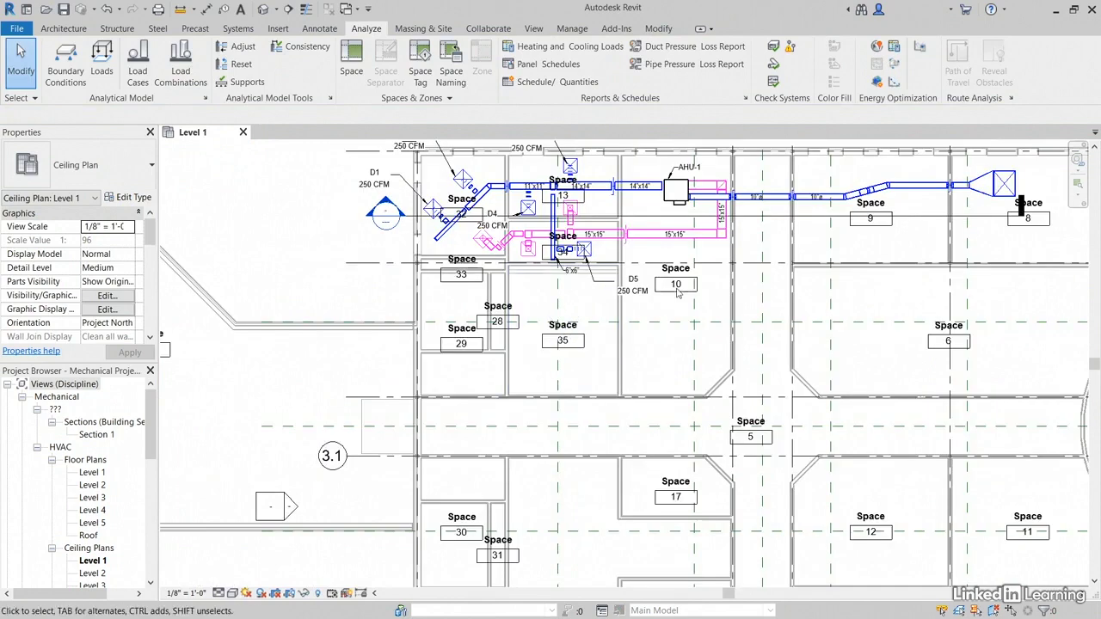
middle_click_drag(671, 287, 554, 320)
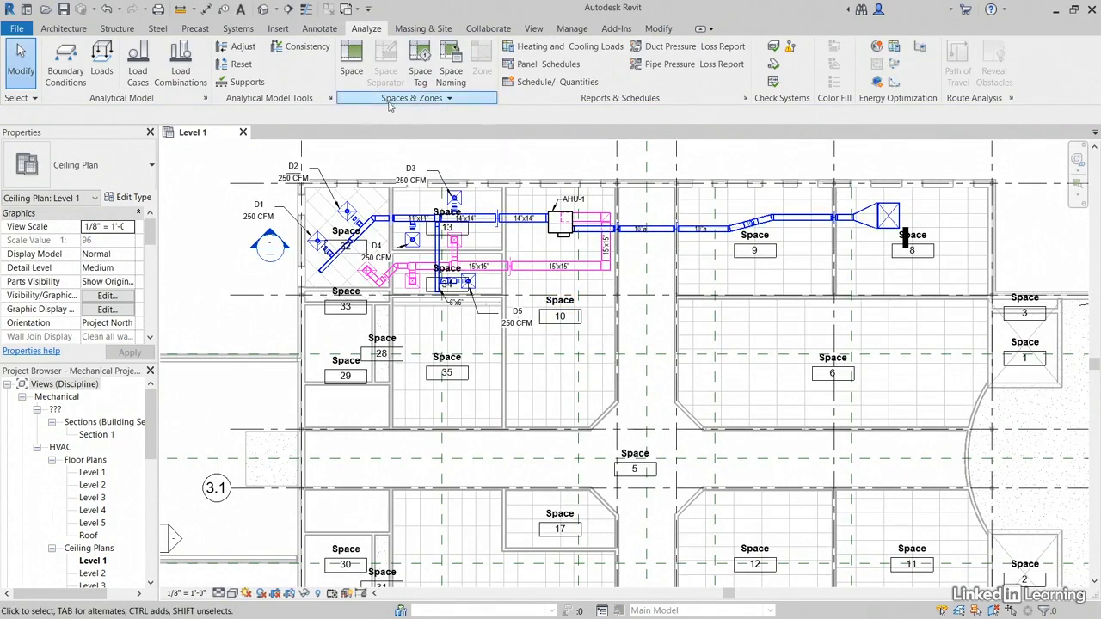
left_click(456, 78)
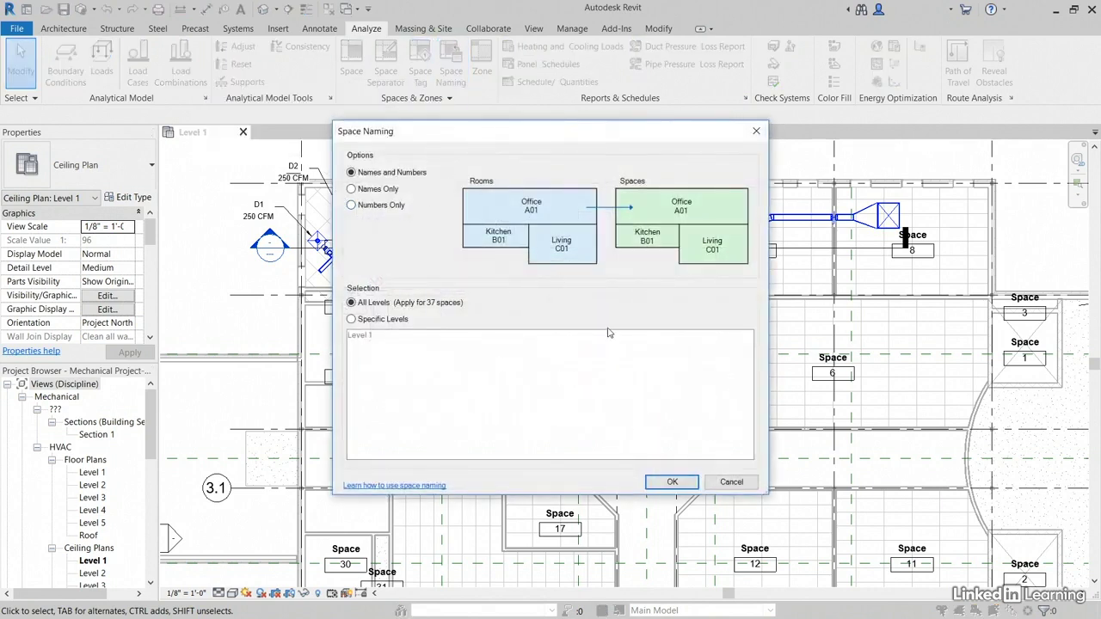
left_click(671, 481)
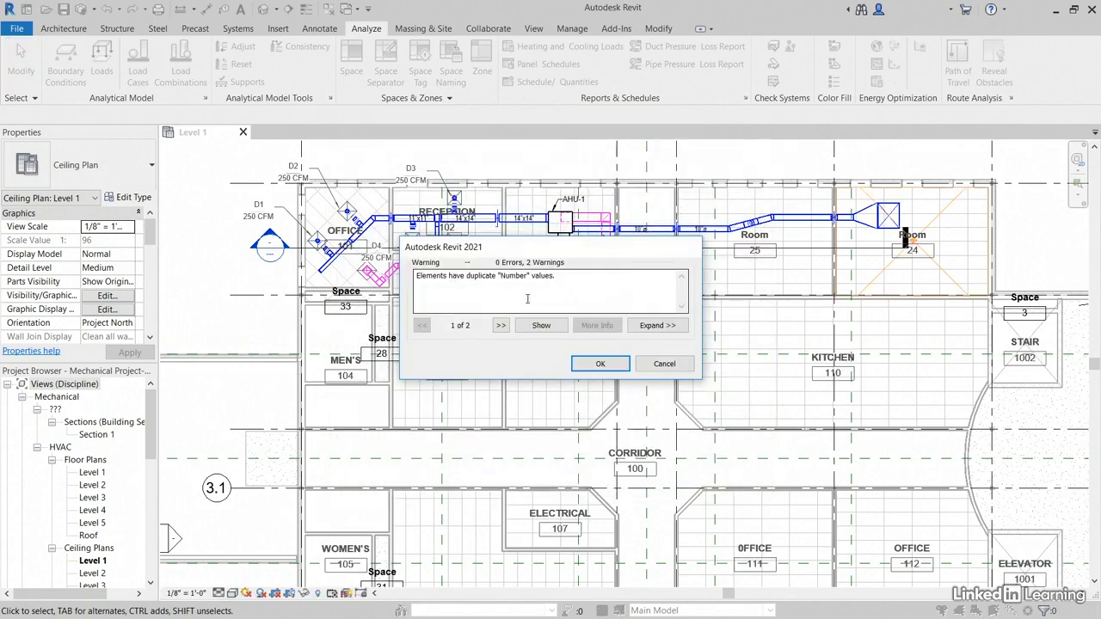
left_click(613, 368)
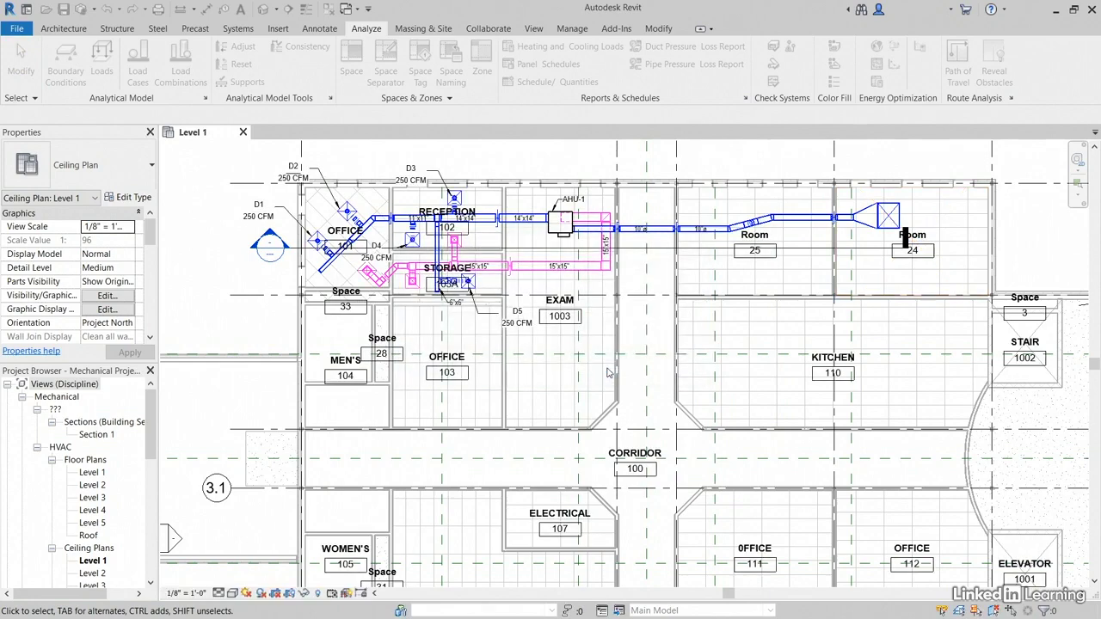
Review the renamed space tags in the ceiling plan and open the HVAC Level 1 floor plan.
scroll(431, 199, "up", 5)
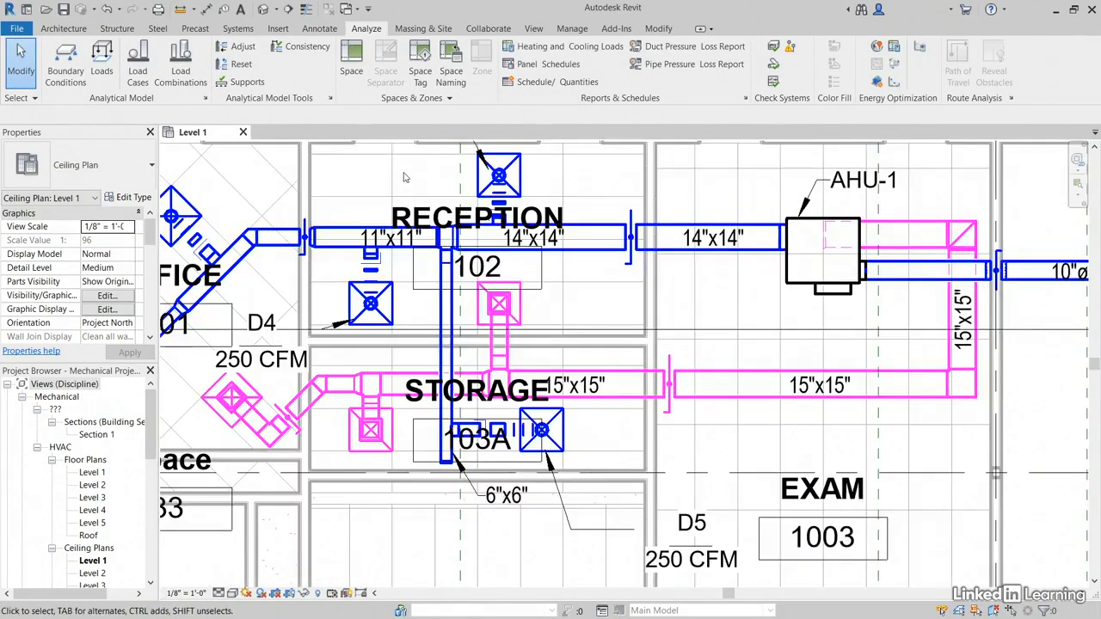
scroll(459, 368, "down", 3)
middle_click_drag(487, 484, 508, 387)
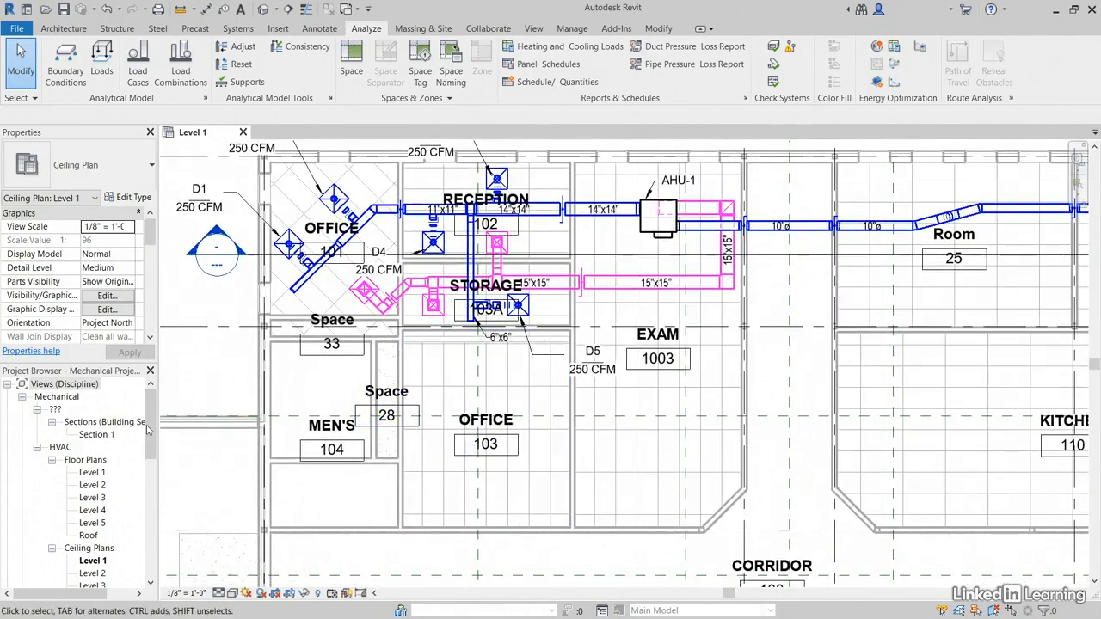
double_click(92, 473)
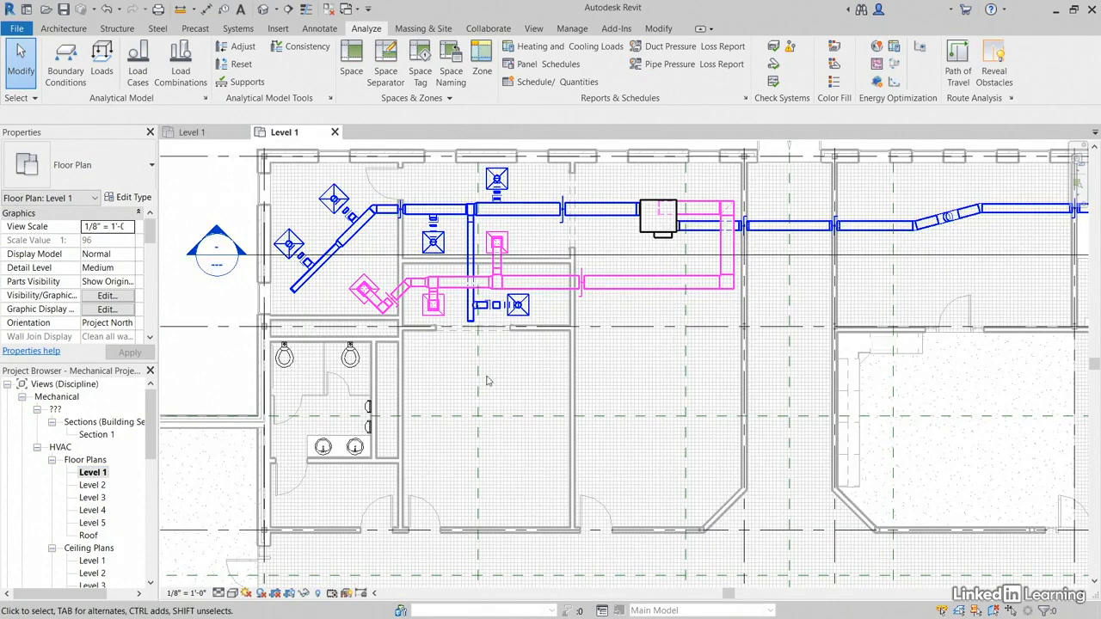
scroll(488, 379, "down", 1)
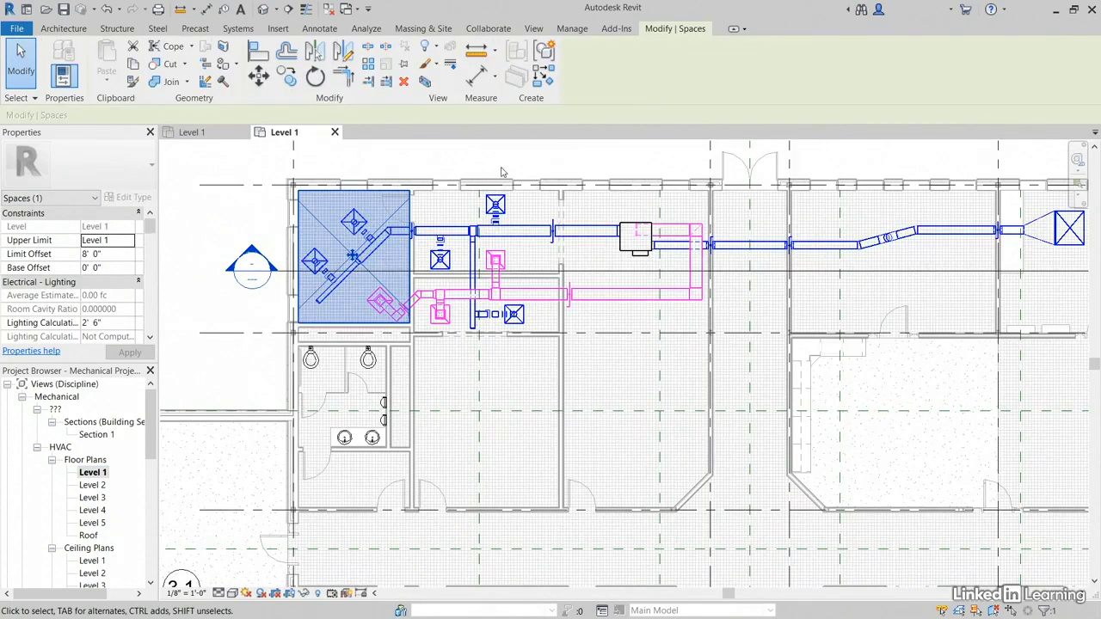
key("Escape")
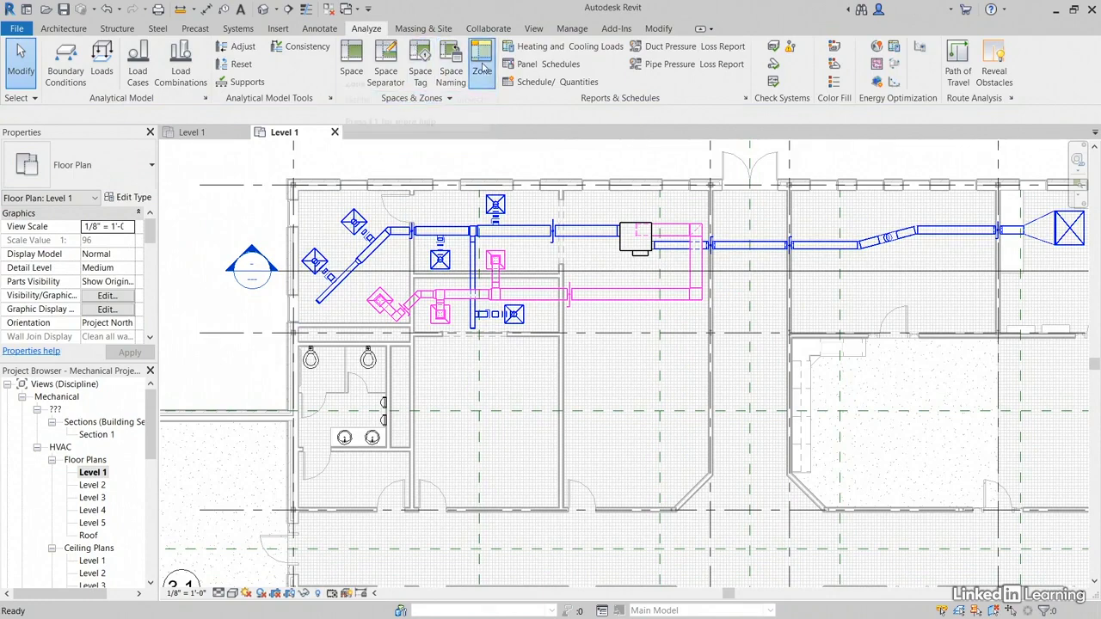
Create a zone containing the spaces OFFICE 101, RECEPTION 102 and STORAGE 103A.
left_click(482, 67)
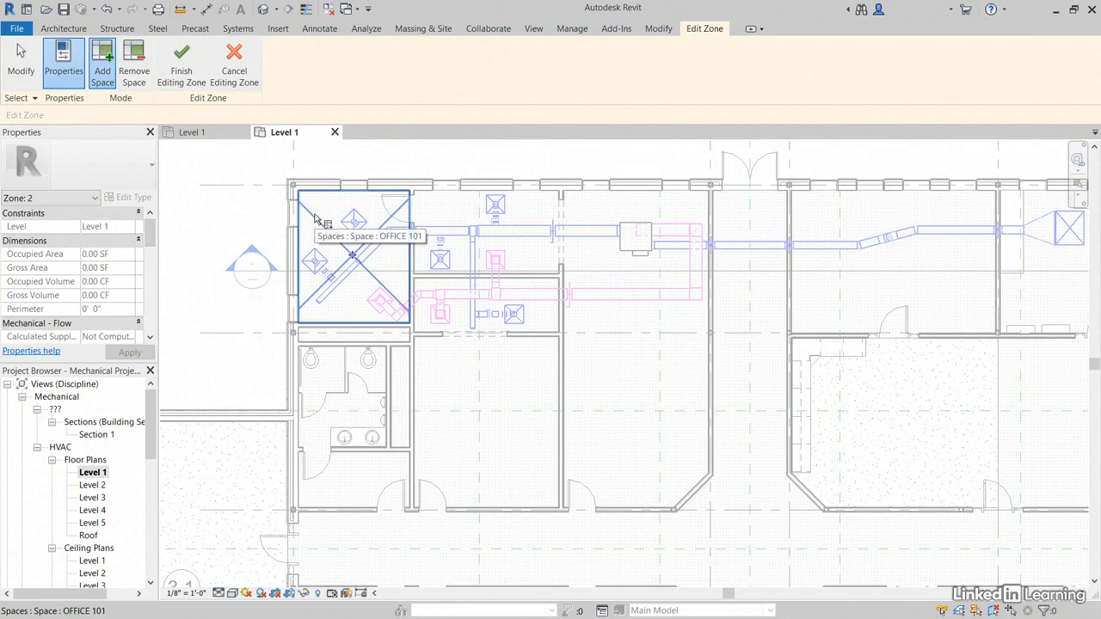
left_click(316, 221)
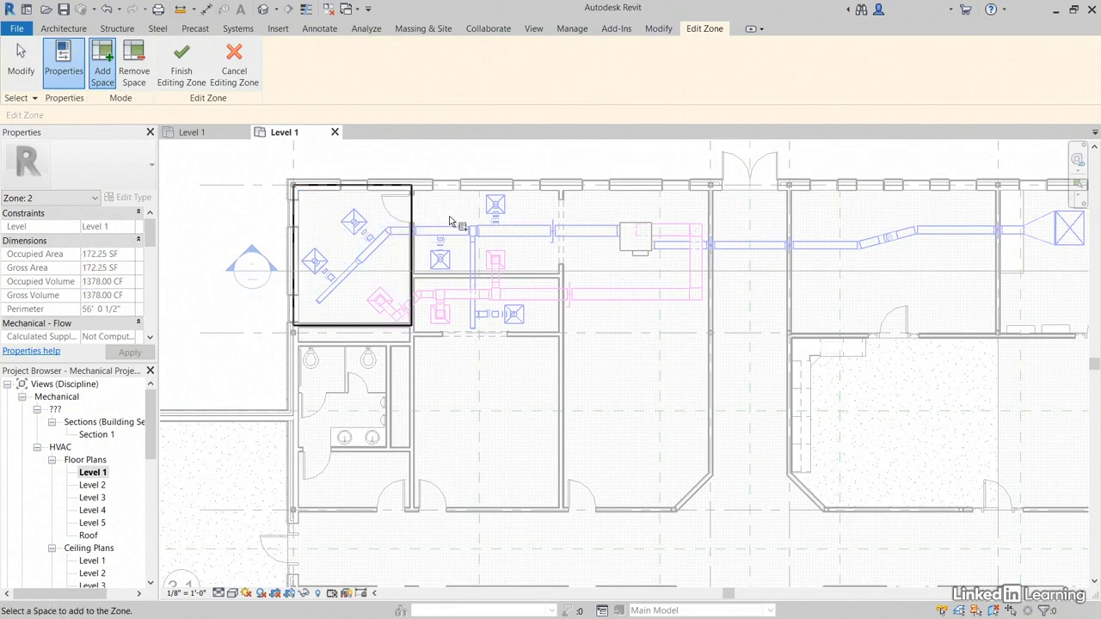
left_click(499, 271)
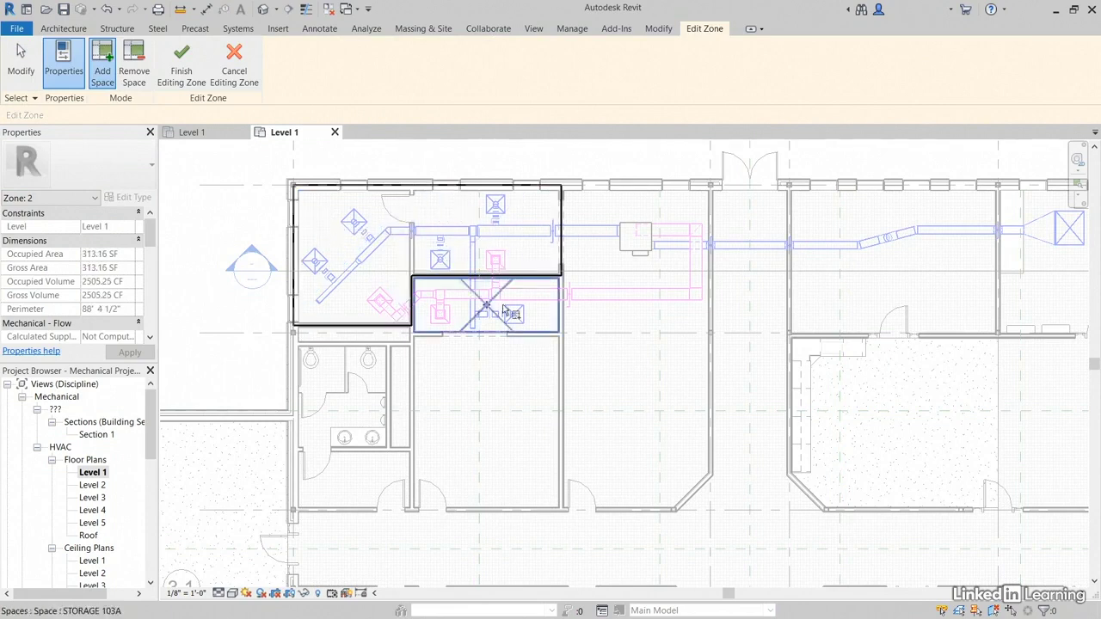
left_click(492, 305)
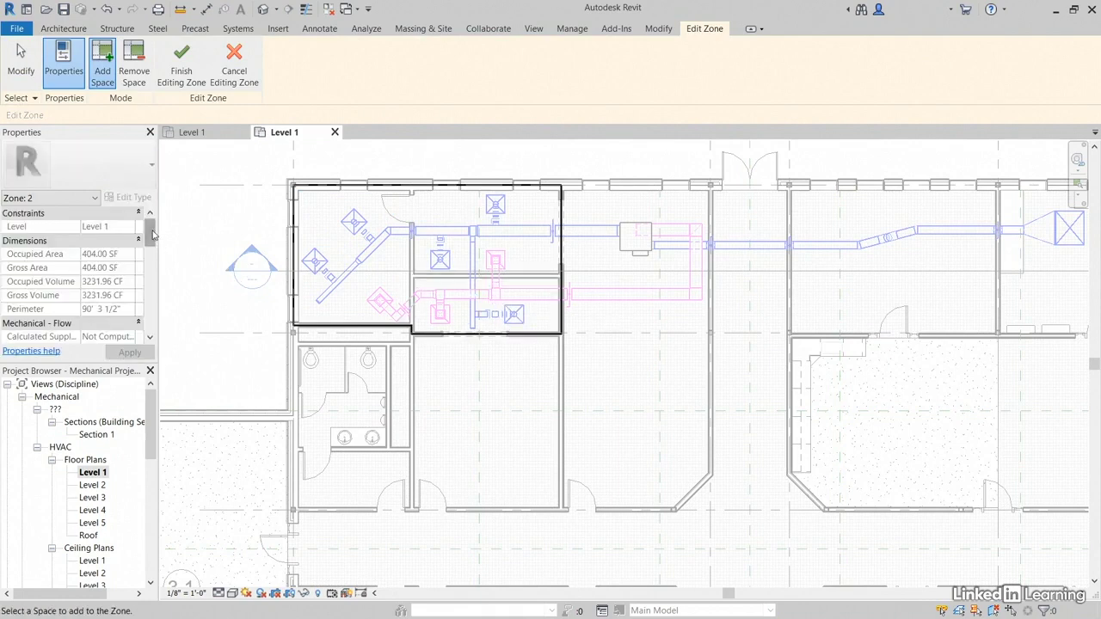
Name the zone NORTHWEST ZONE and finish editing it.
left_click_drag(152, 234, 153, 258)
left_click(122, 298)
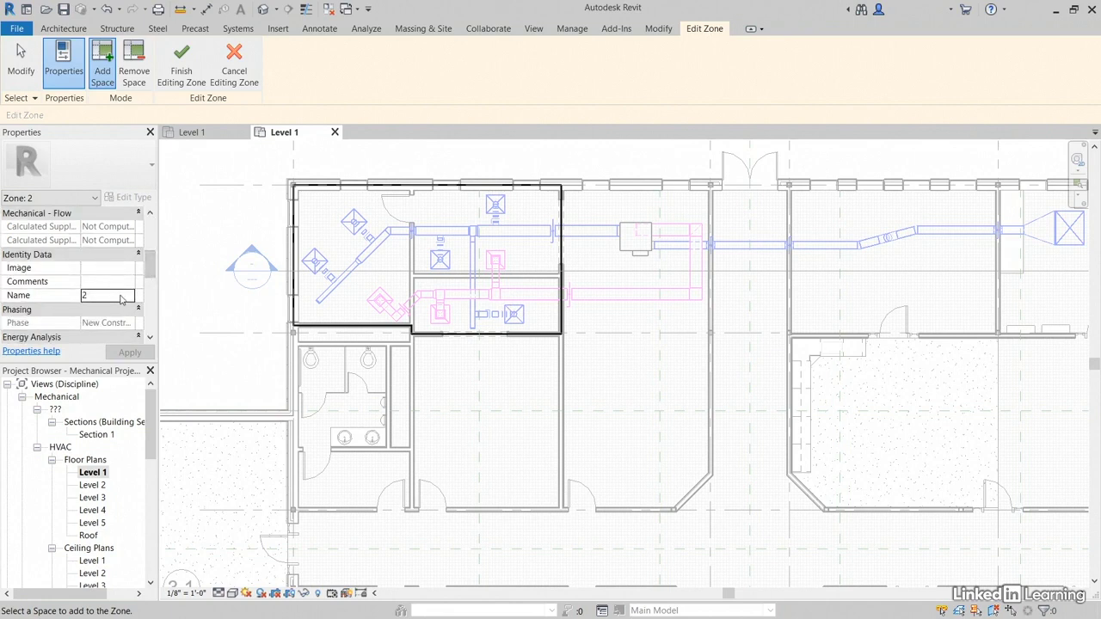
double_click(114, 295)
type("NORTHWEST ZONE")
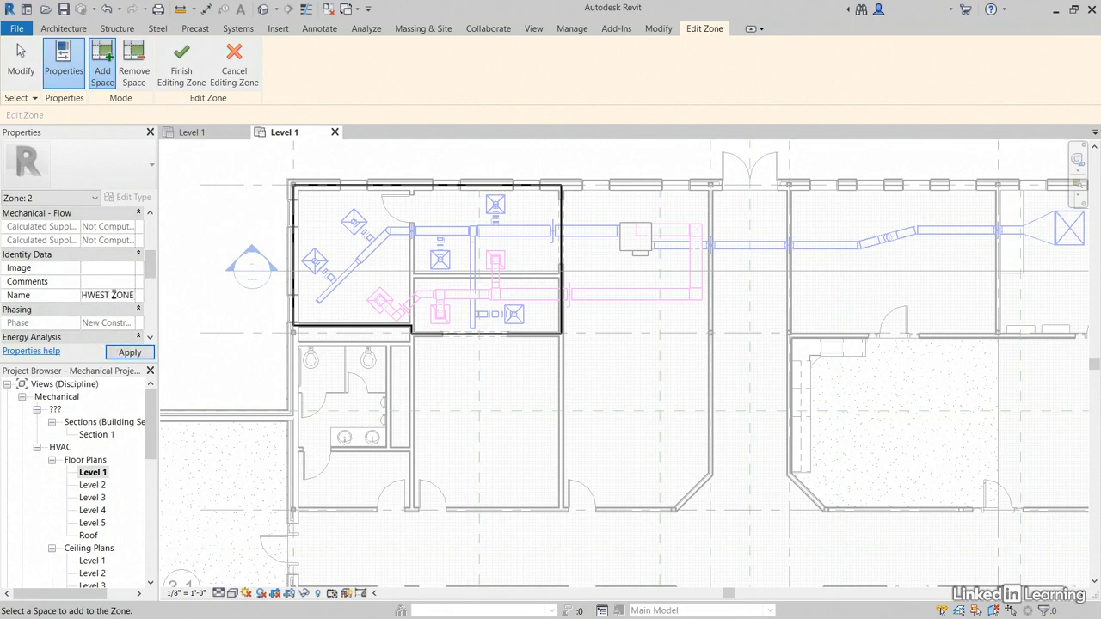
left_click(129, 353)
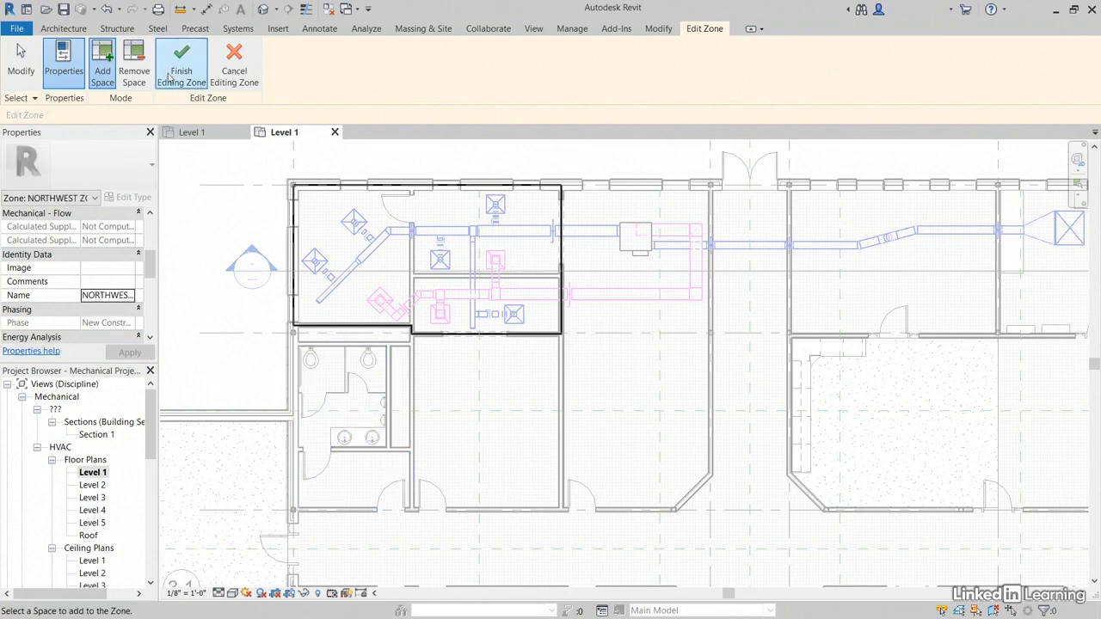
left_click(182, 76)
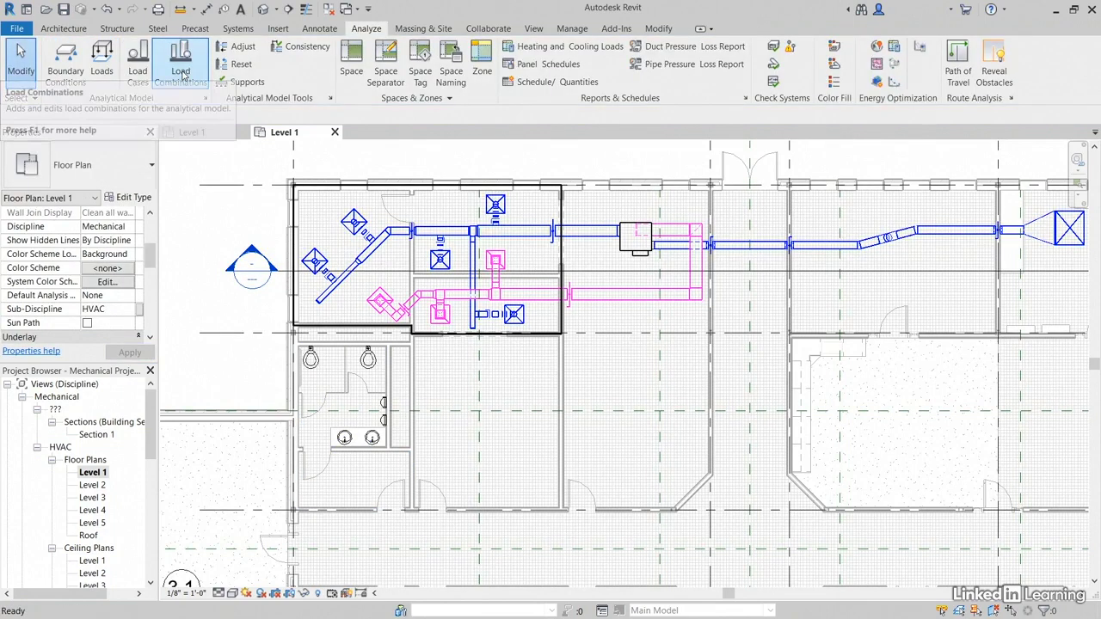
Create a second zone from the men's room space and the two narrow chase spaces beside and above it.
left_click(482, 65)
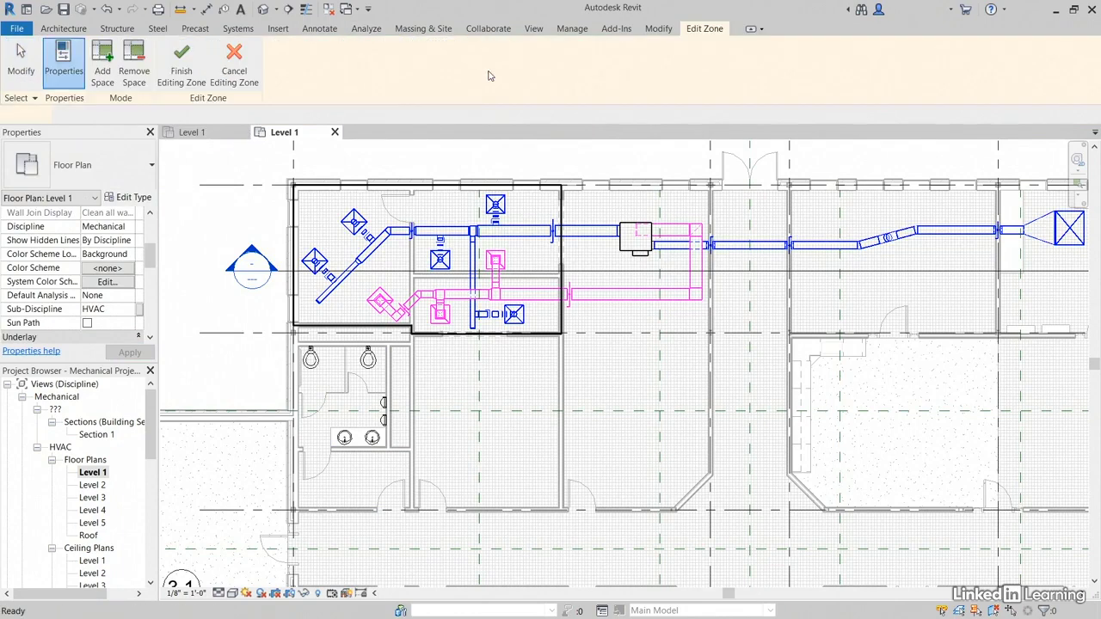
left_click(347, 442)
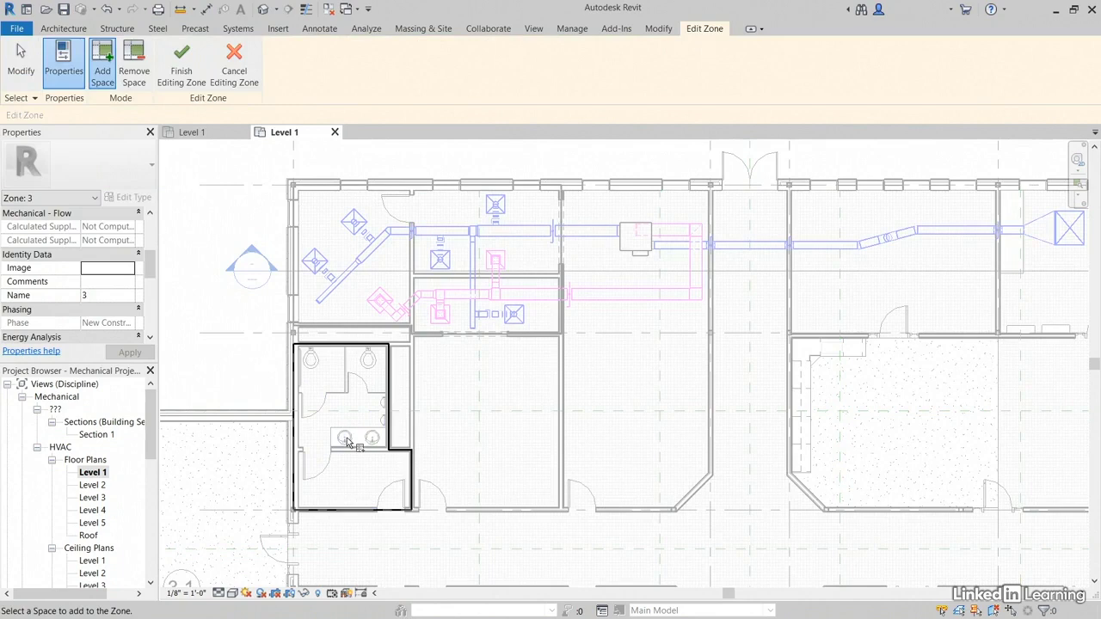
left_click(398, 395)
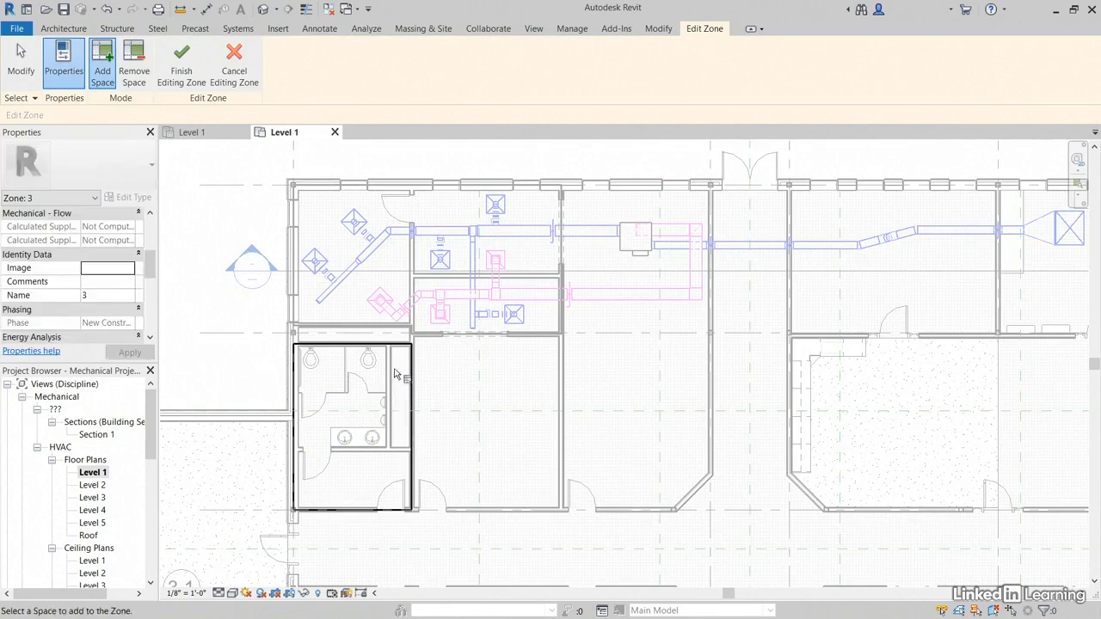
left_click(374, 335)
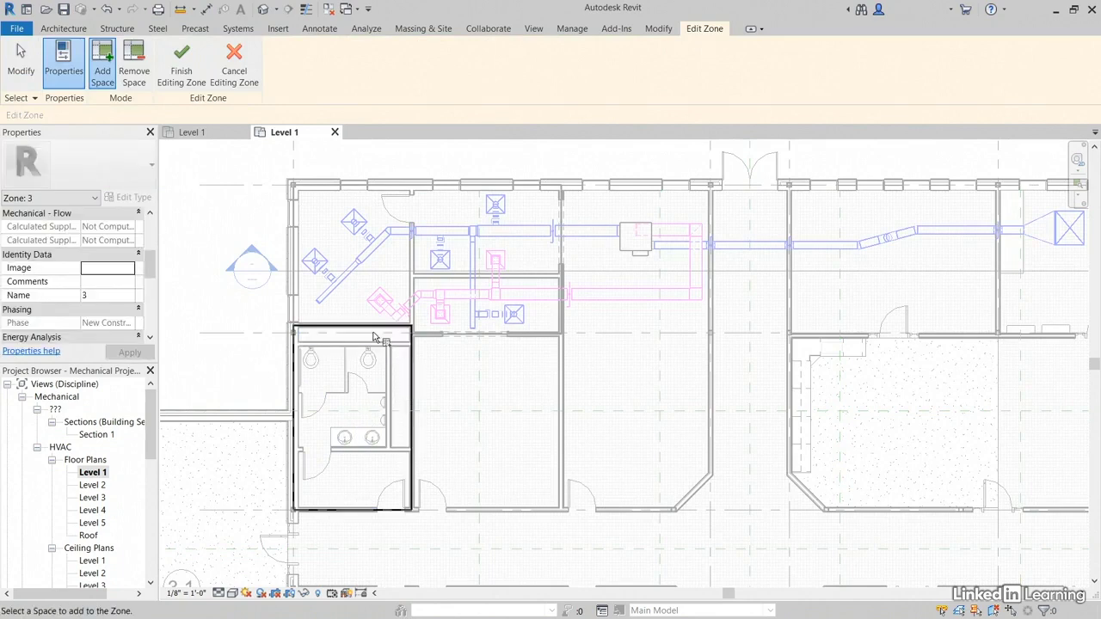
Name the men's room zone MENS ROOM and finish editing it.
left_click(101, 295)
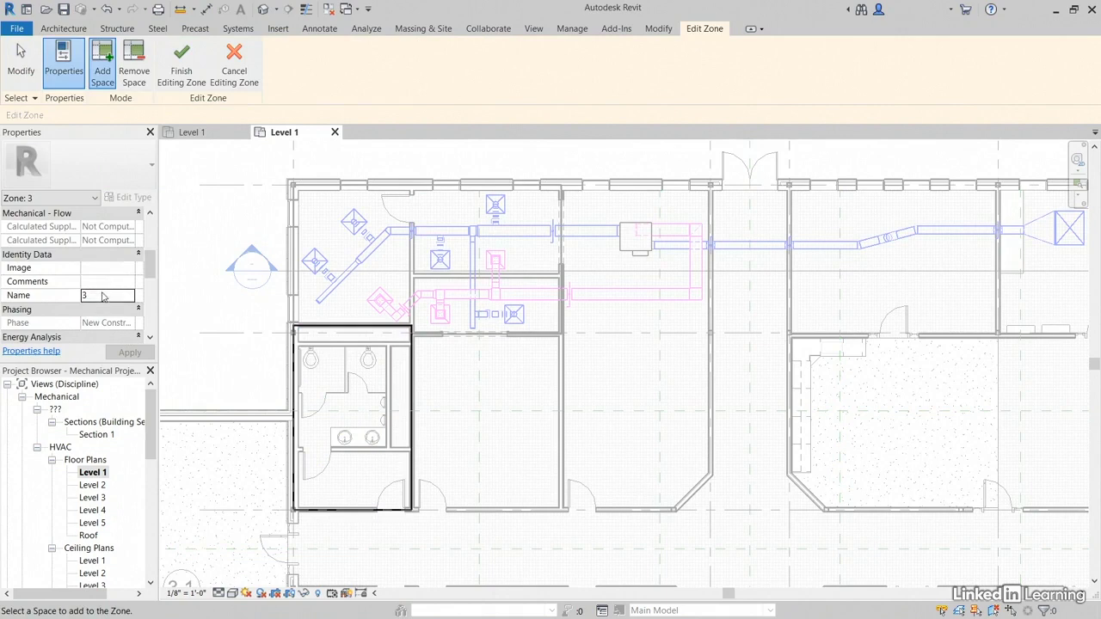
type("MENS ROOM")
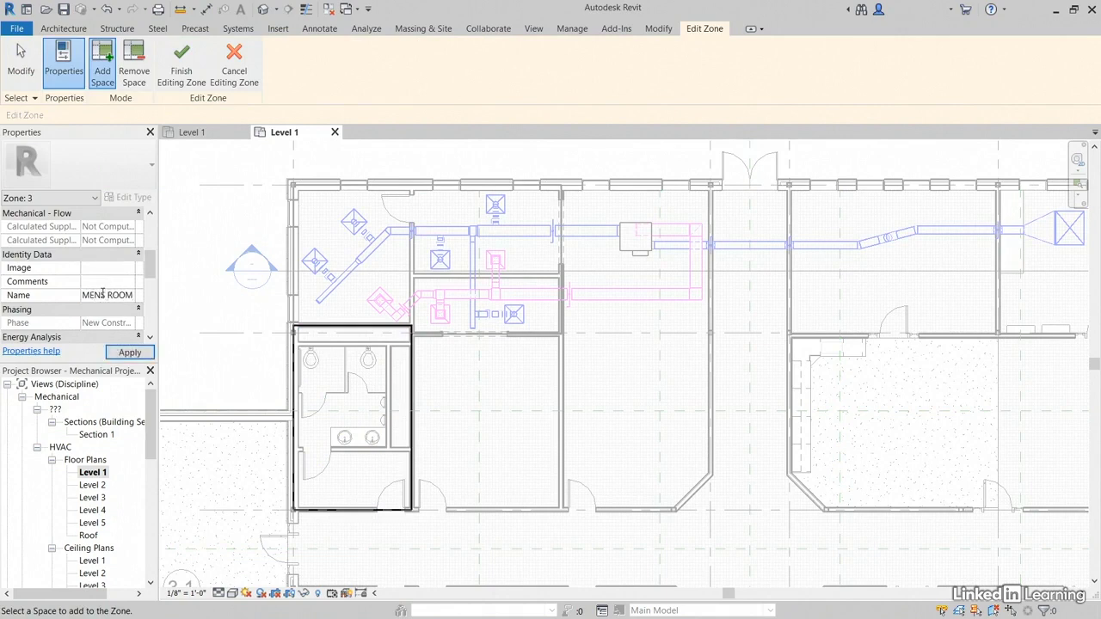
left_click(121, 355)
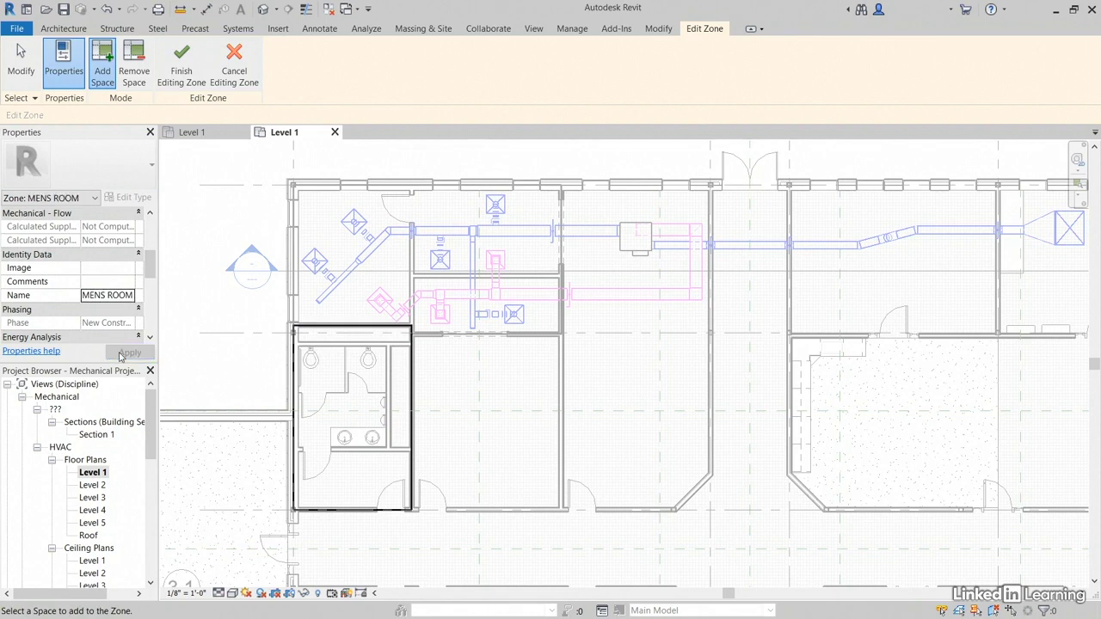
left_click(177, 80)
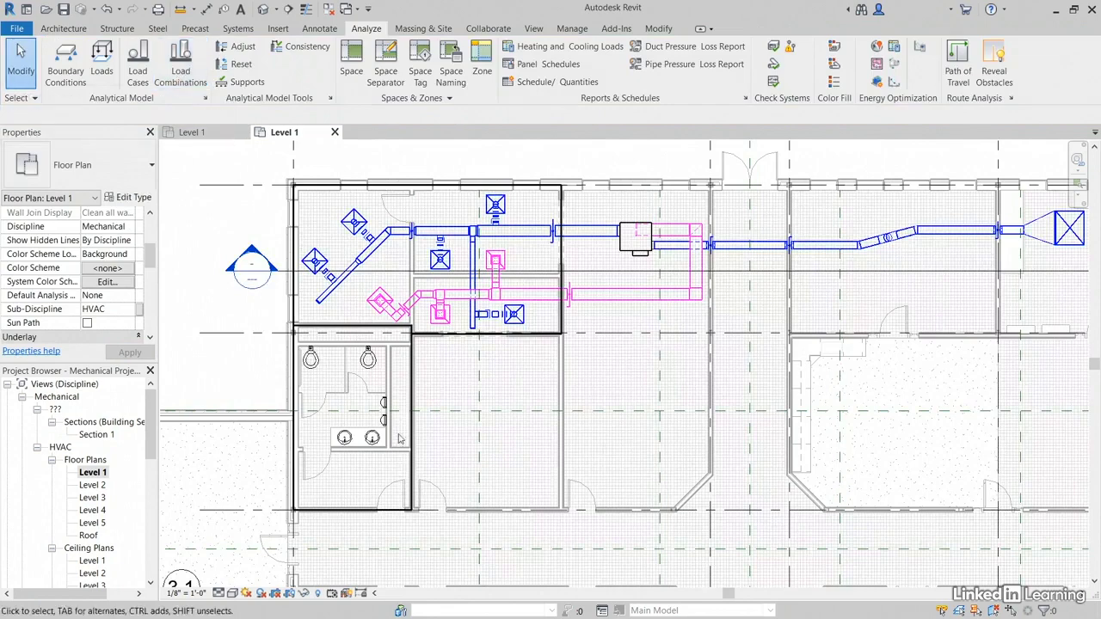
Create a zone from the OFFICE 103 space and the large adjoining space between it and the corridor.
middle_click_drag(541, 259, 446, 226)
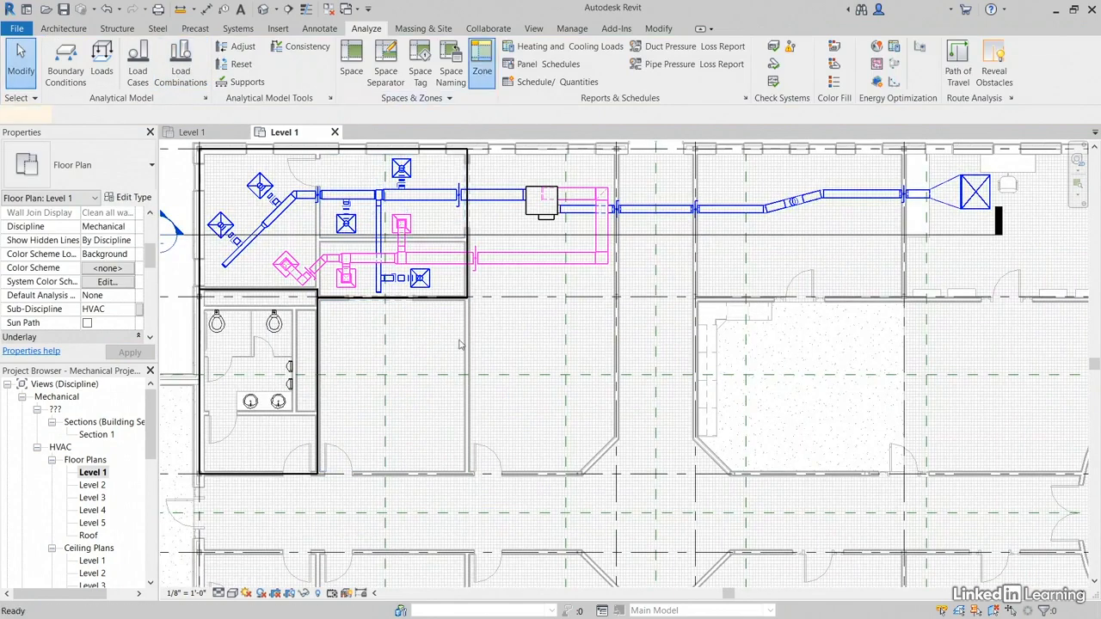
left_click(482, 60)
left_click(396, 382)
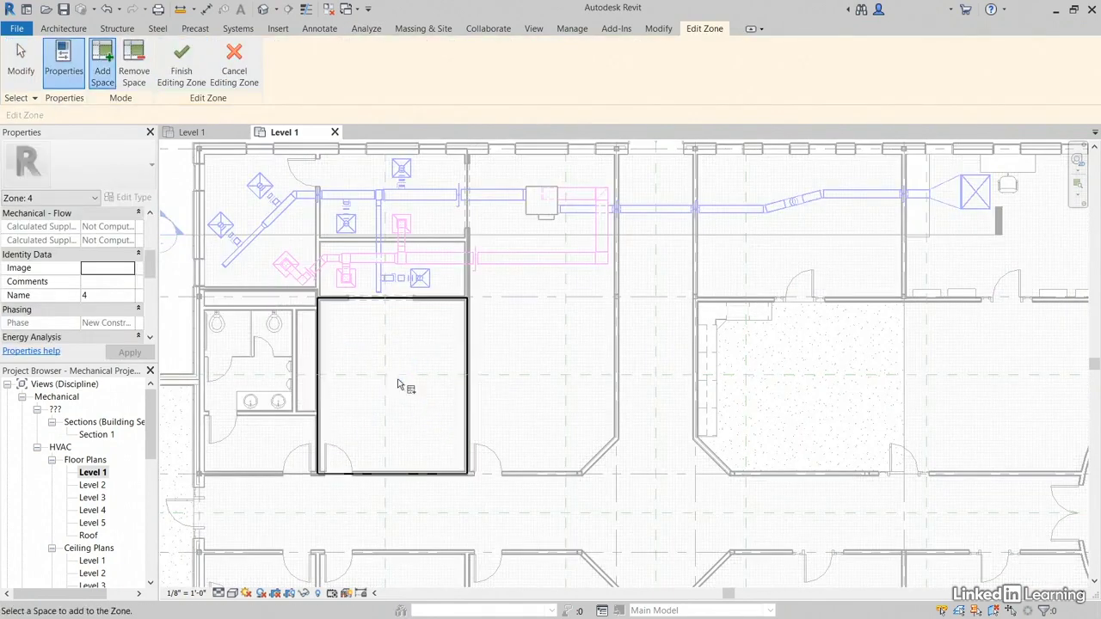
left_click(497, 367)
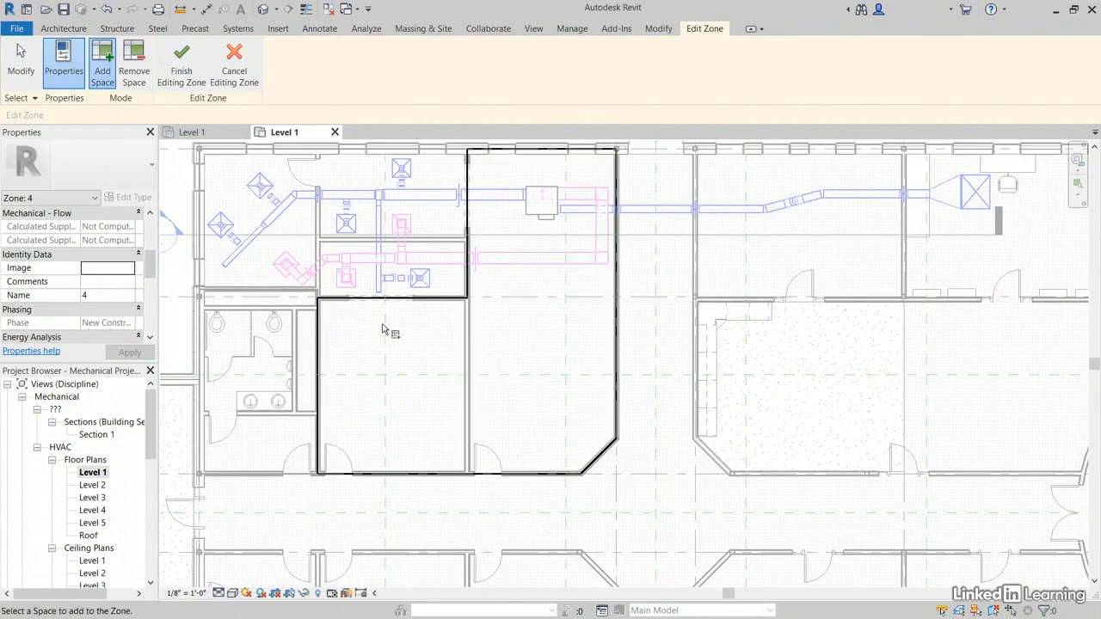
Name the two-office zone NORTHWEST OFFICES and finish editing it.
left_click(107, 296)
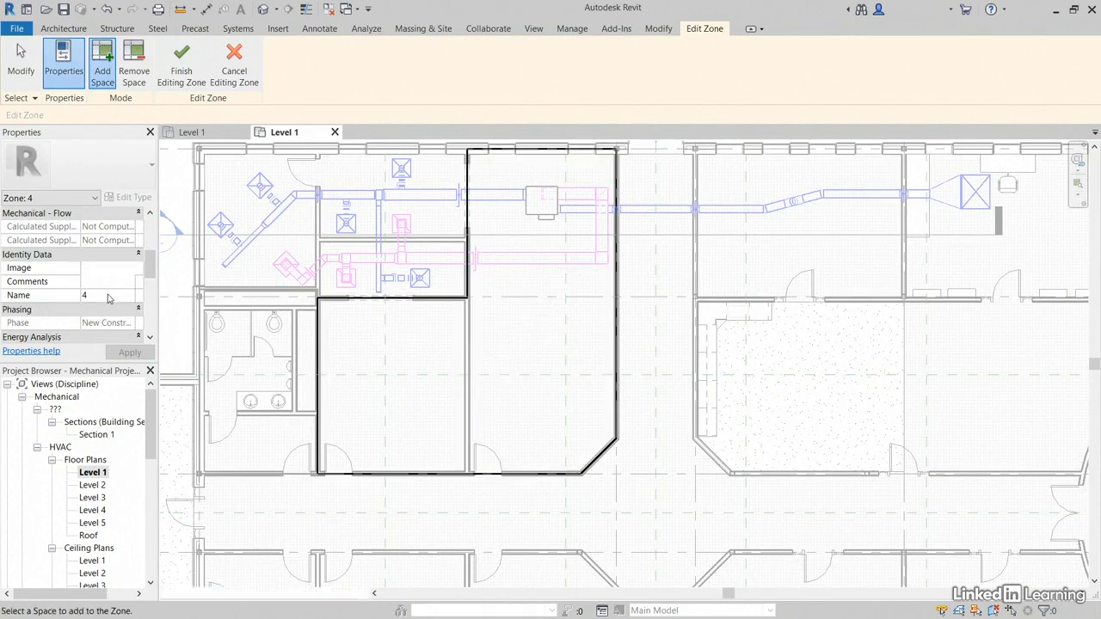
type("NORTH")
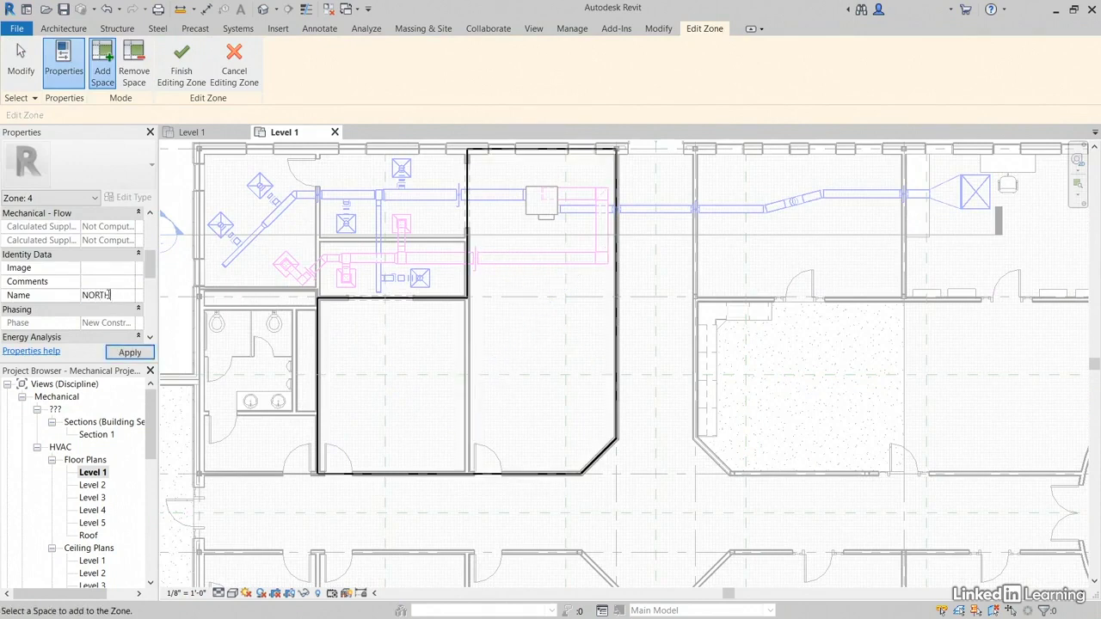
type("WEST OFFICES")
left_click(182, 64)
Create another zone containing only the cross-shaped CORRIDOR 100 space.
scroll(493, 323, "down", 2)
middle_click_drag(511, 329, 375, 307)
scroll(358, 299, "down", 1)
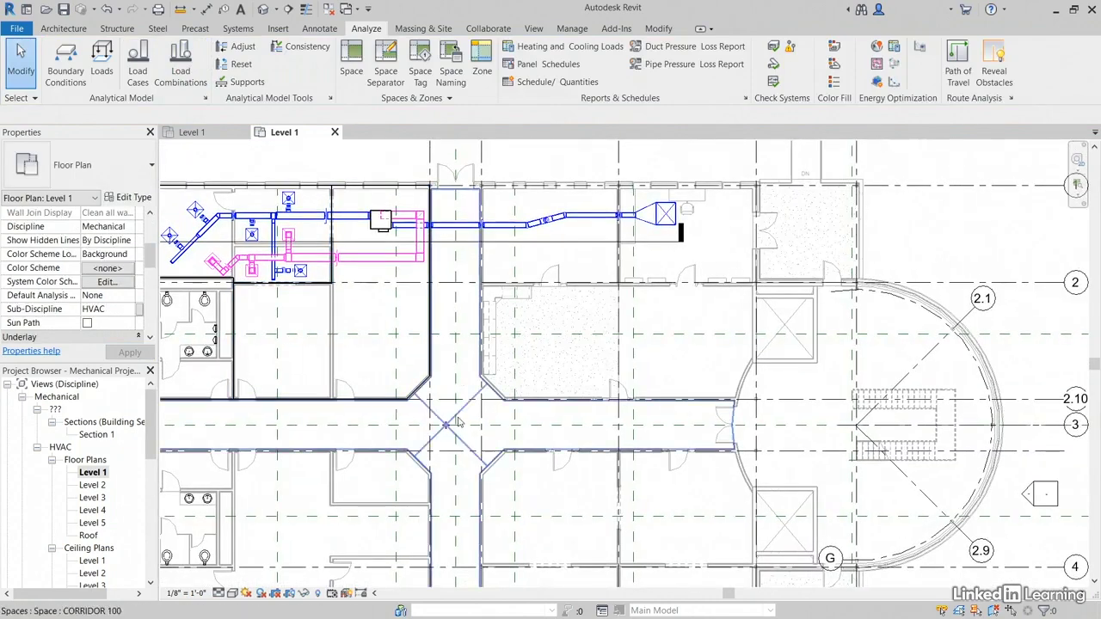
left_click(483, 67)
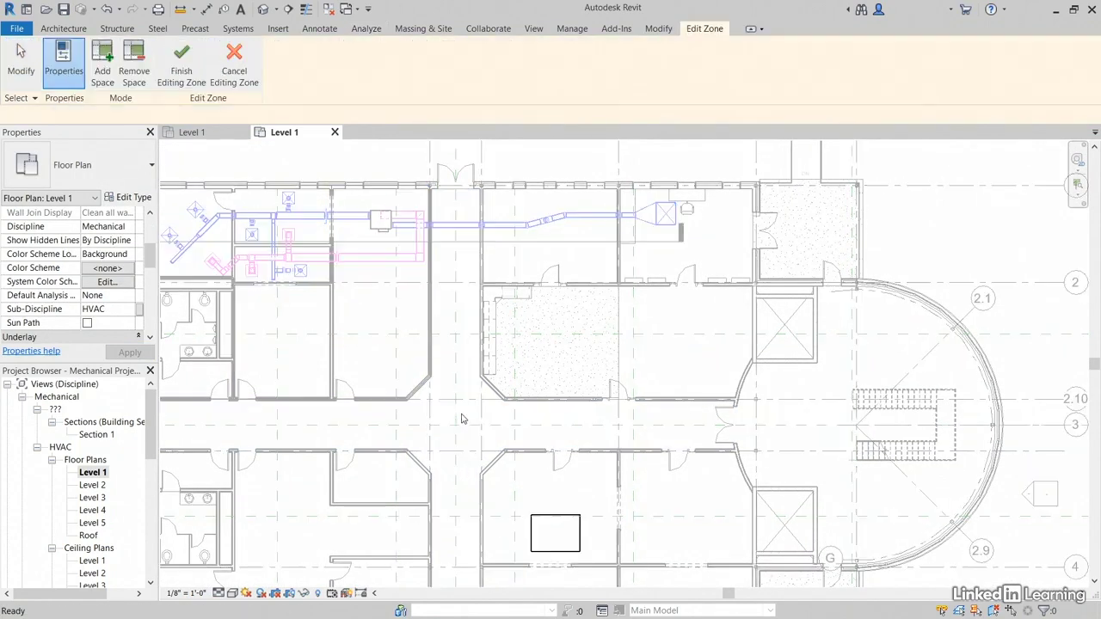
left_click(419, 408)
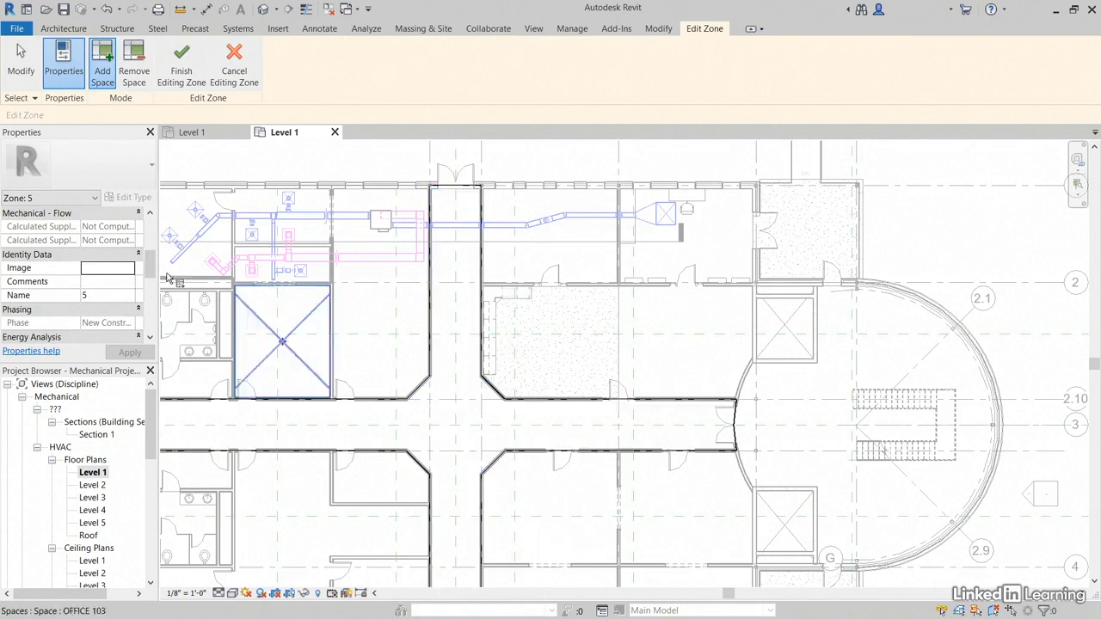
Name the corridor zone CORRIDOR and finish editing it.
left_click(108, 296)
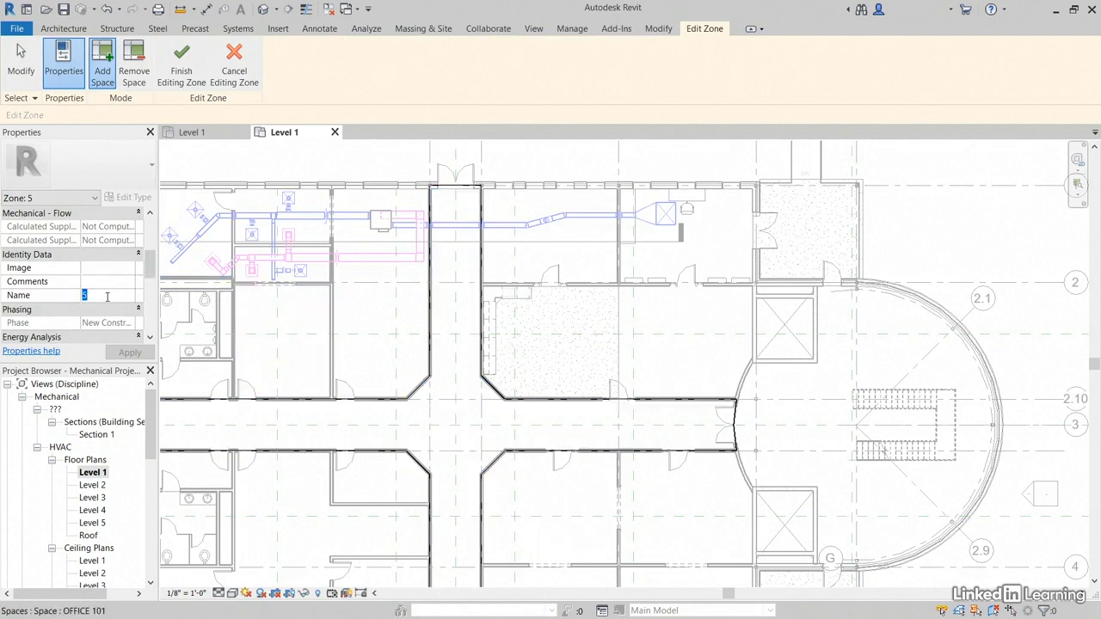
type("CORRIDOR")
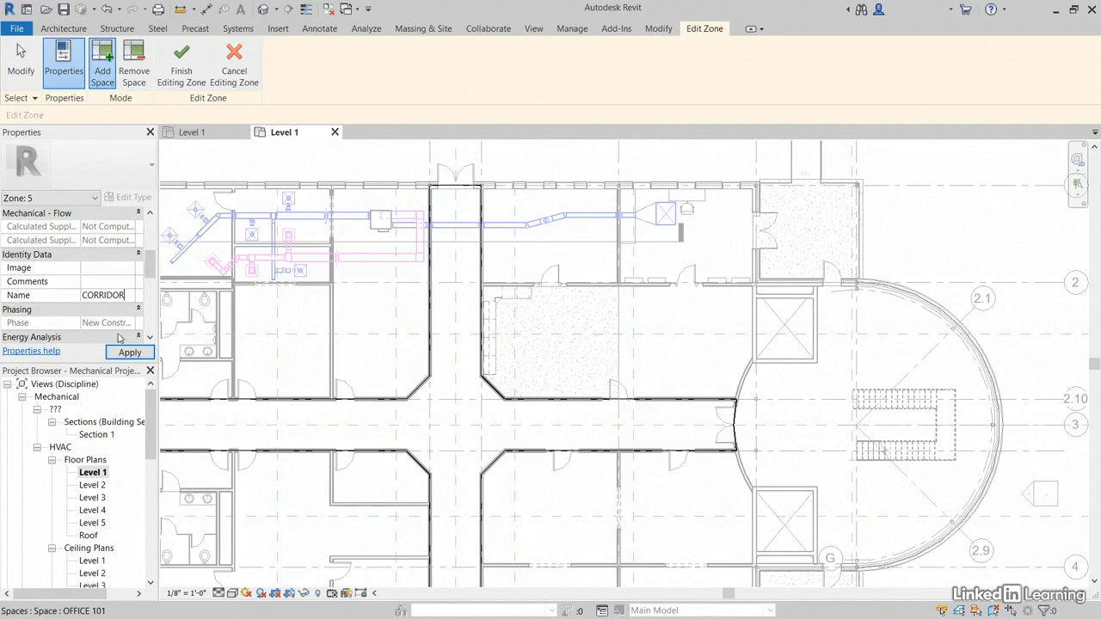
left_click(129, 352)
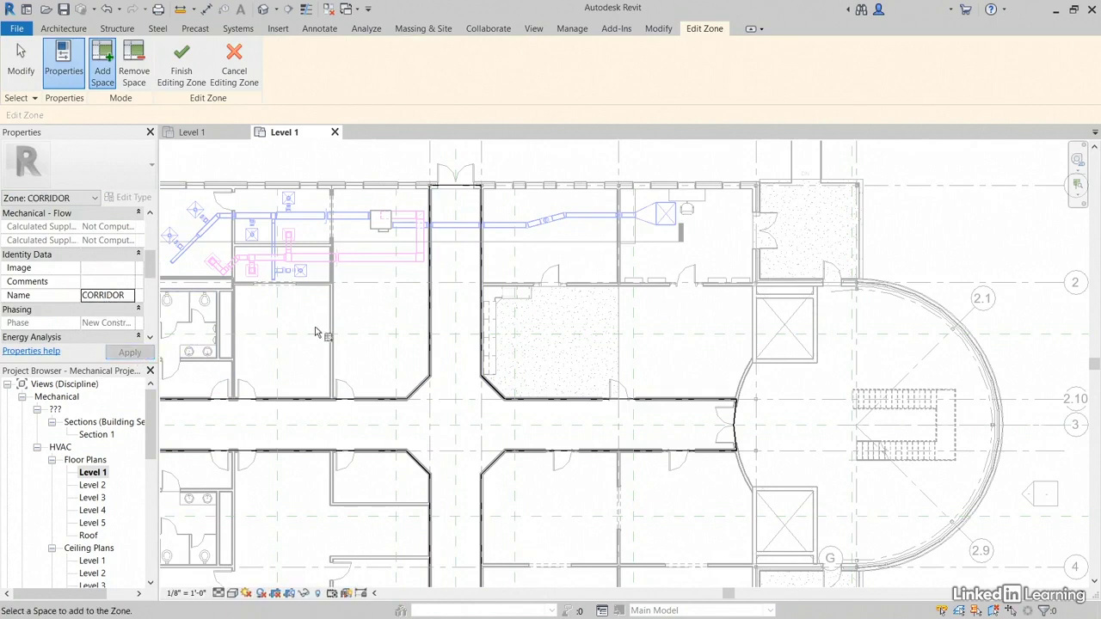
middle_click_drag(314, 336, 495, 341)
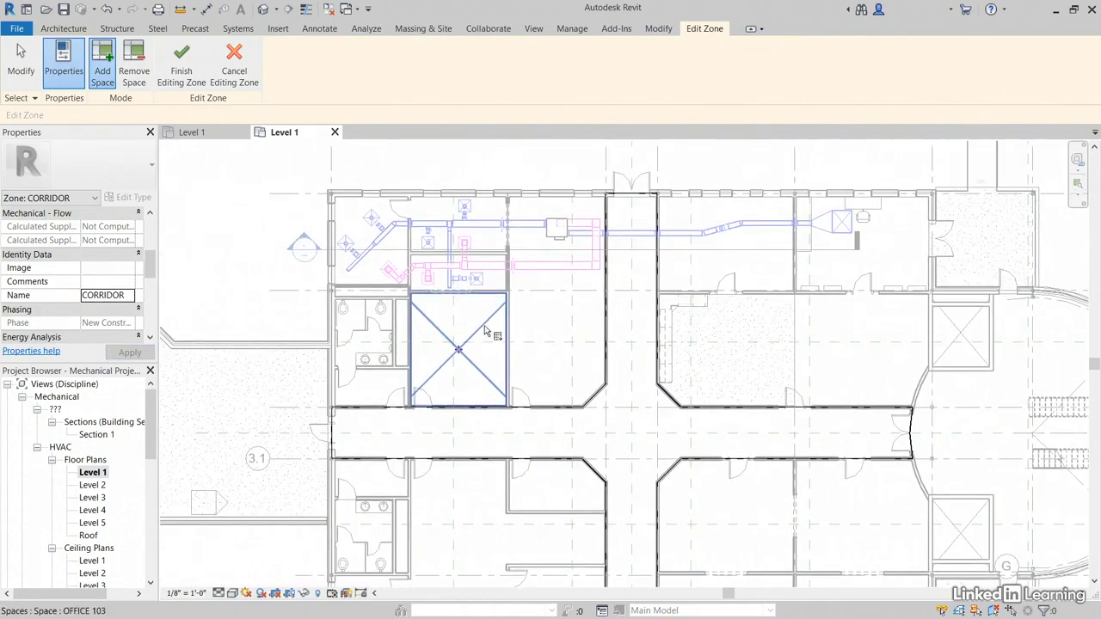
left_click(182, 62)
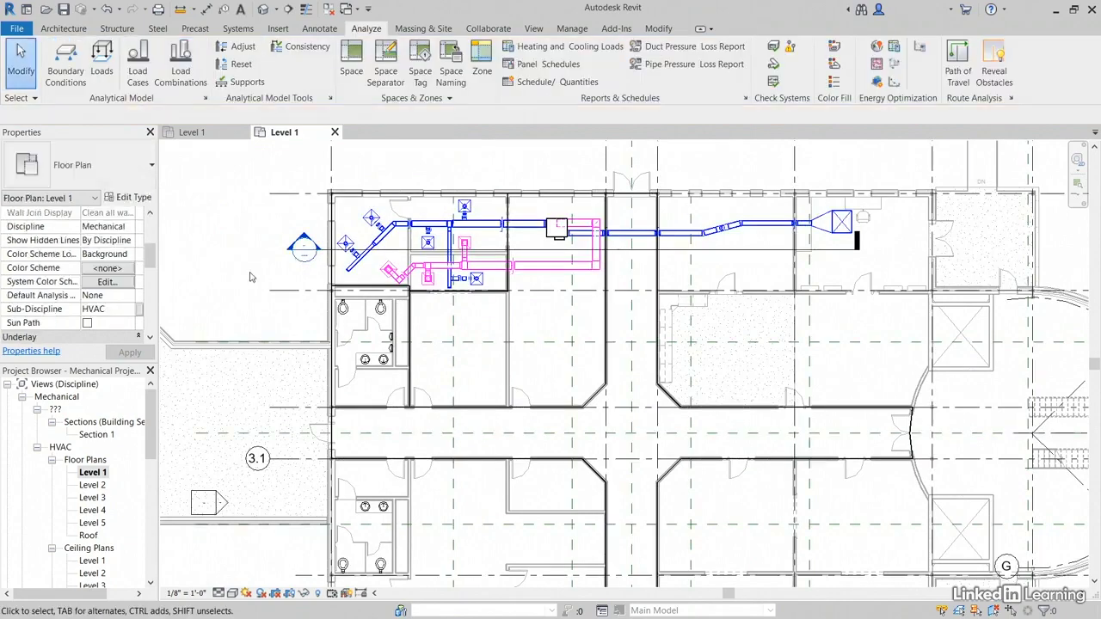
Select NORTHWEST ZONE in the plan and examine the area it covers.
scroll(403, 221, "up", 4)
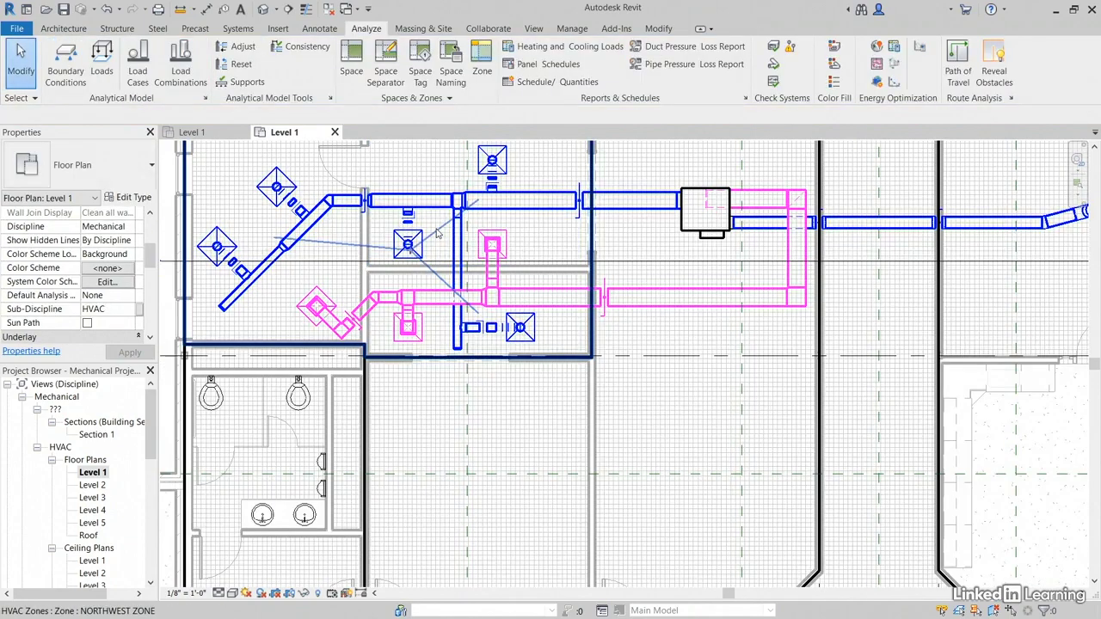
left_click(436, 233)
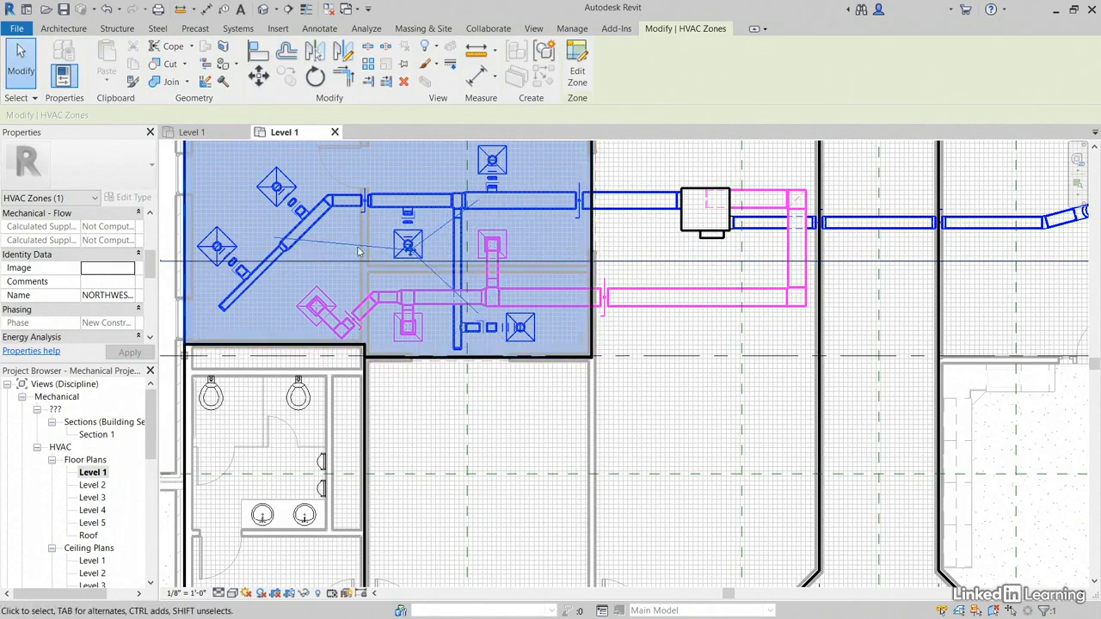
scroll(356, 246, "down", 1)
middle_click_drag(357, 247, 212, 273)
key("Escape")
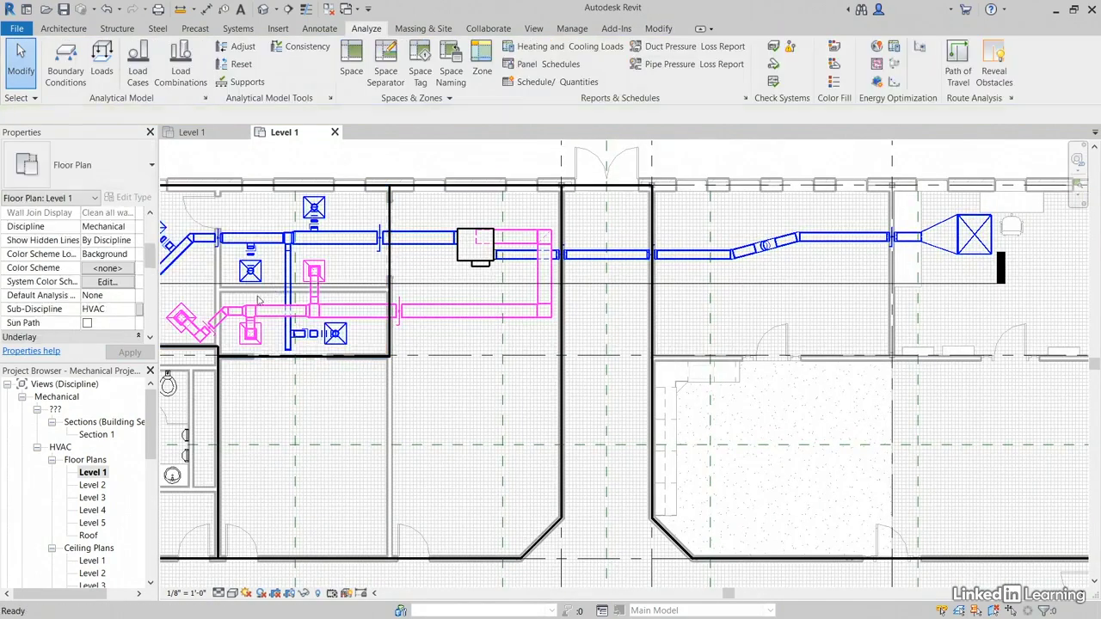
left_click(280, 251)
middle_click_drag(281, 251, 351, 258)
scroll(351, 258, "down", 2)
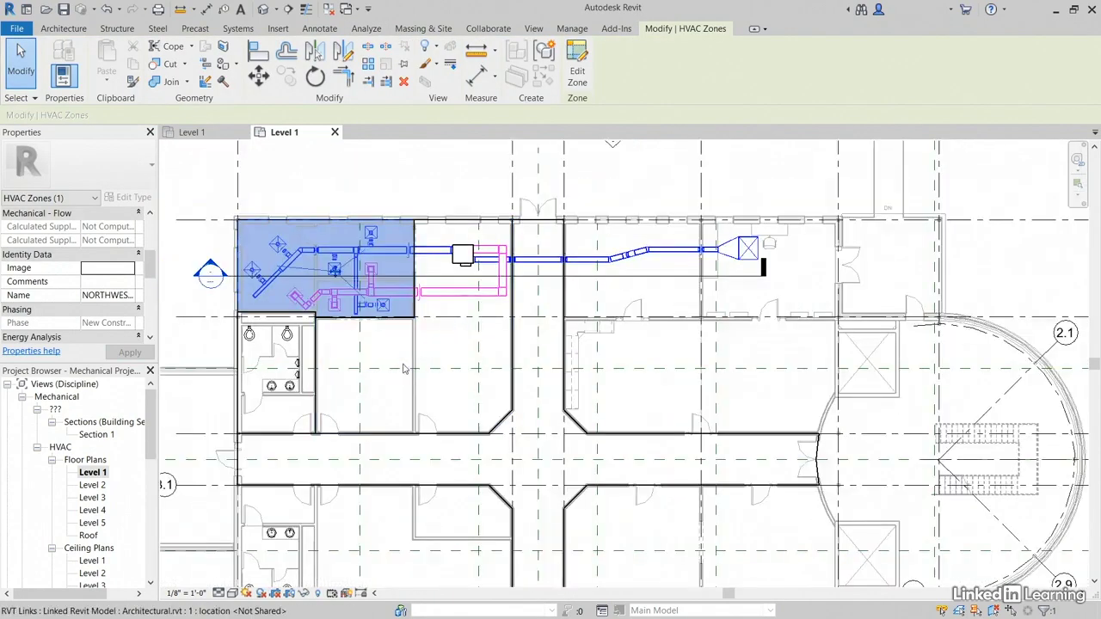
middle_click_drag(413, 368, 455, 334)
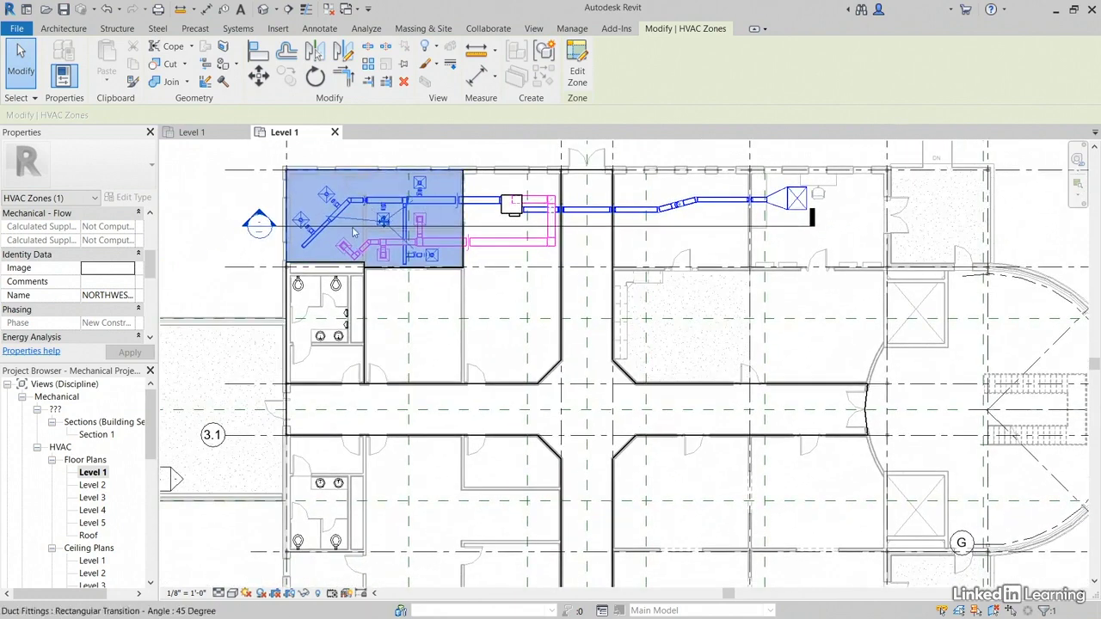
Open NORTHWEST ZONE for editing and review its dimension, mechanical flow and identity properties, leaving it deselected.
left_click(578, 75)
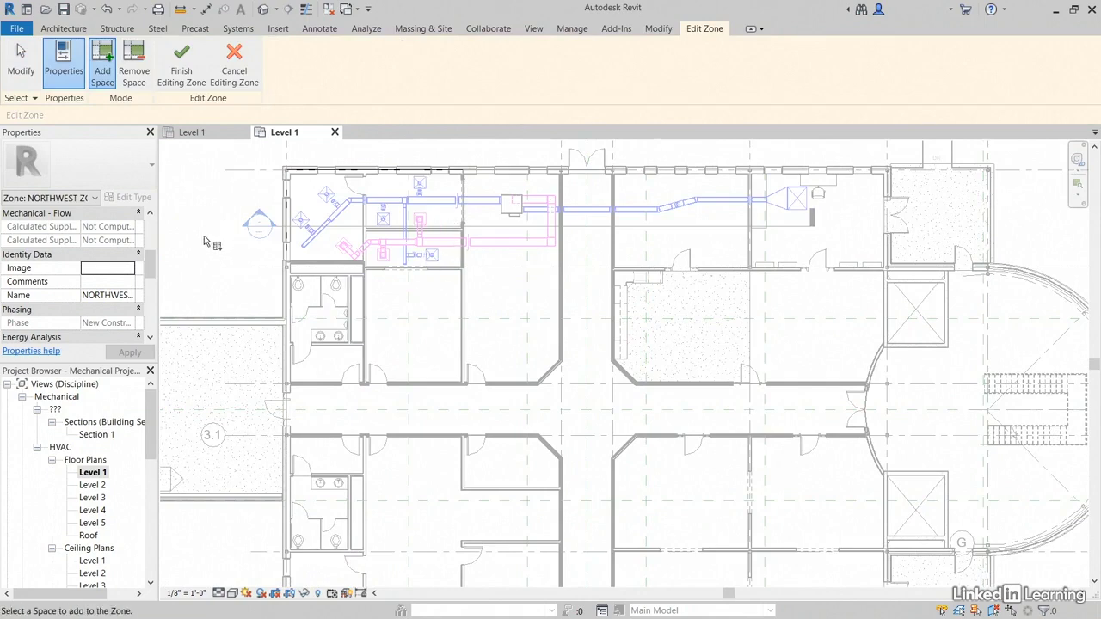
key("Escape")
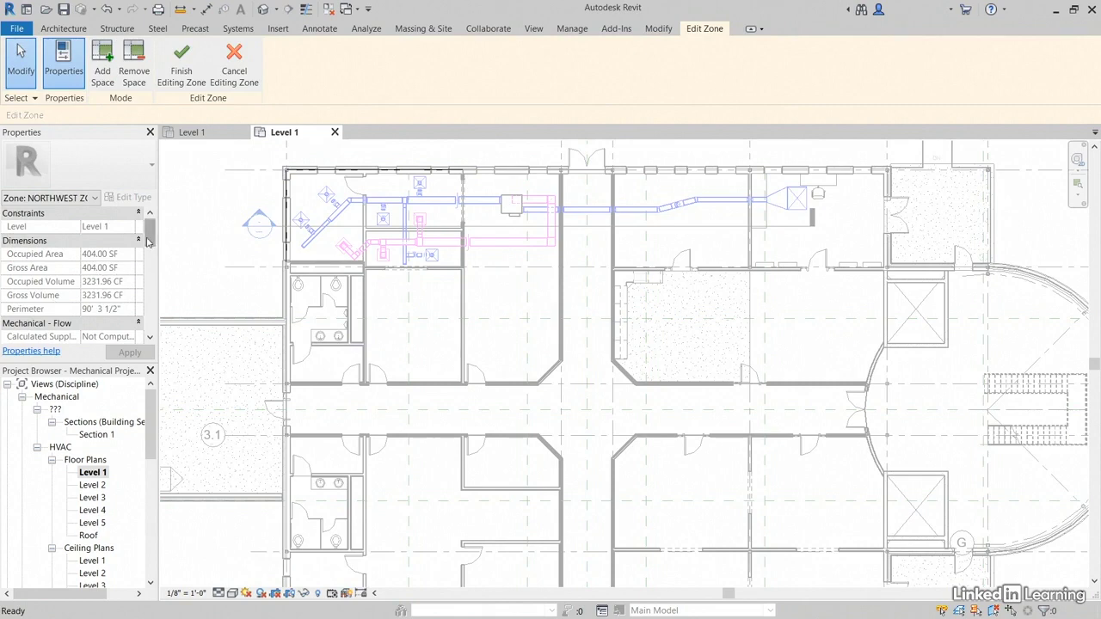
left_click_drag(151, 234, 152, 262)
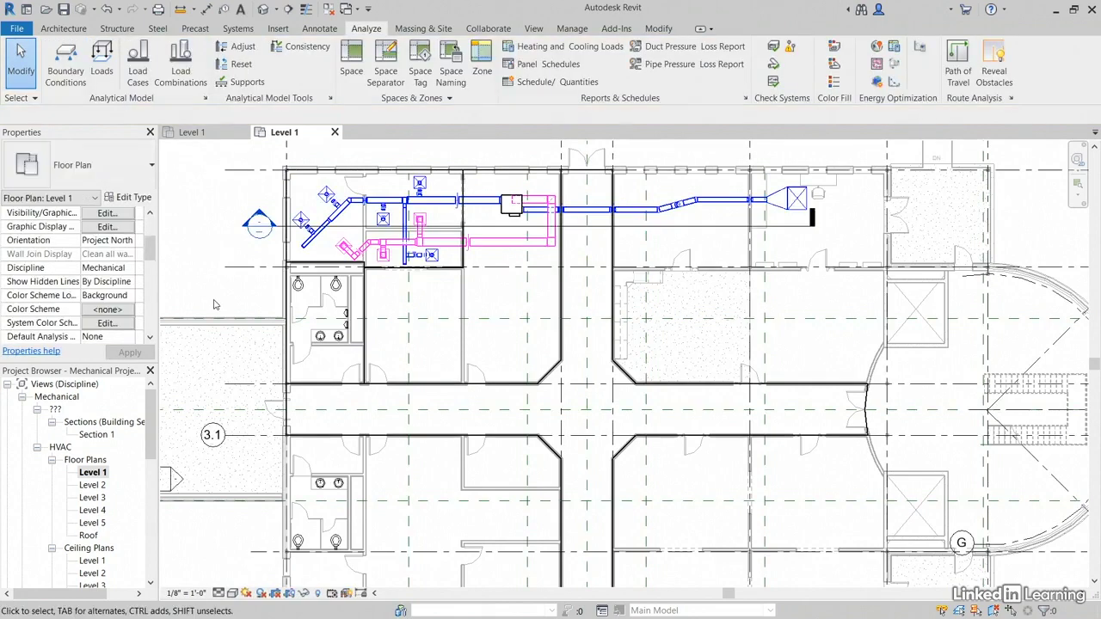
left_click(351, 223)
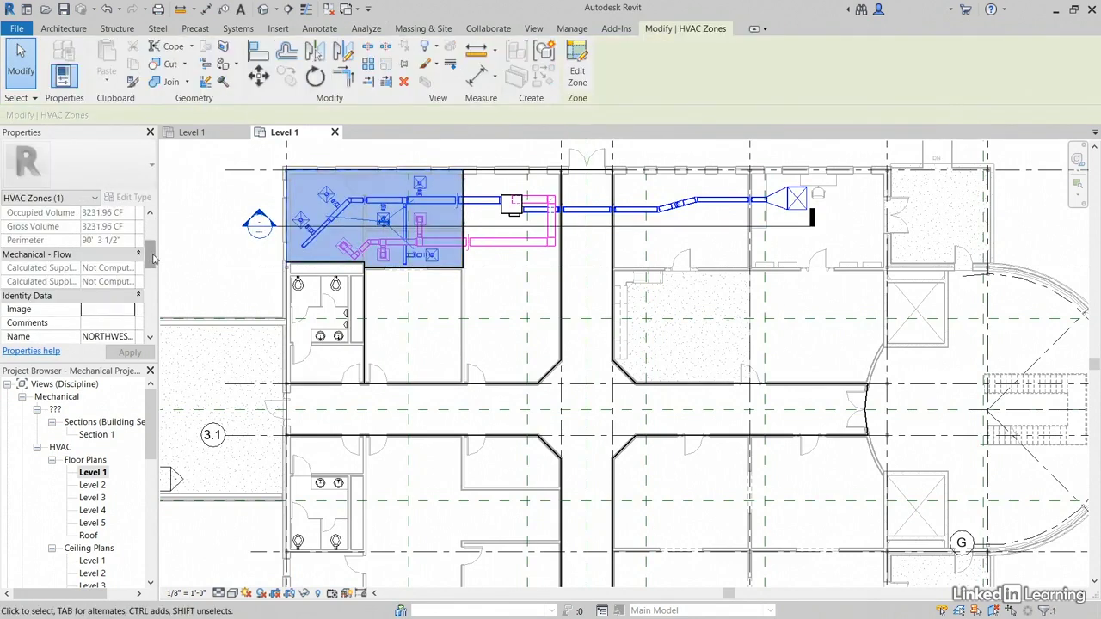
mouse_move(154, 260)
left_mouse_down()
mouse_move(154, 250)
mouse_move(156, 271)
left_mouse_up()
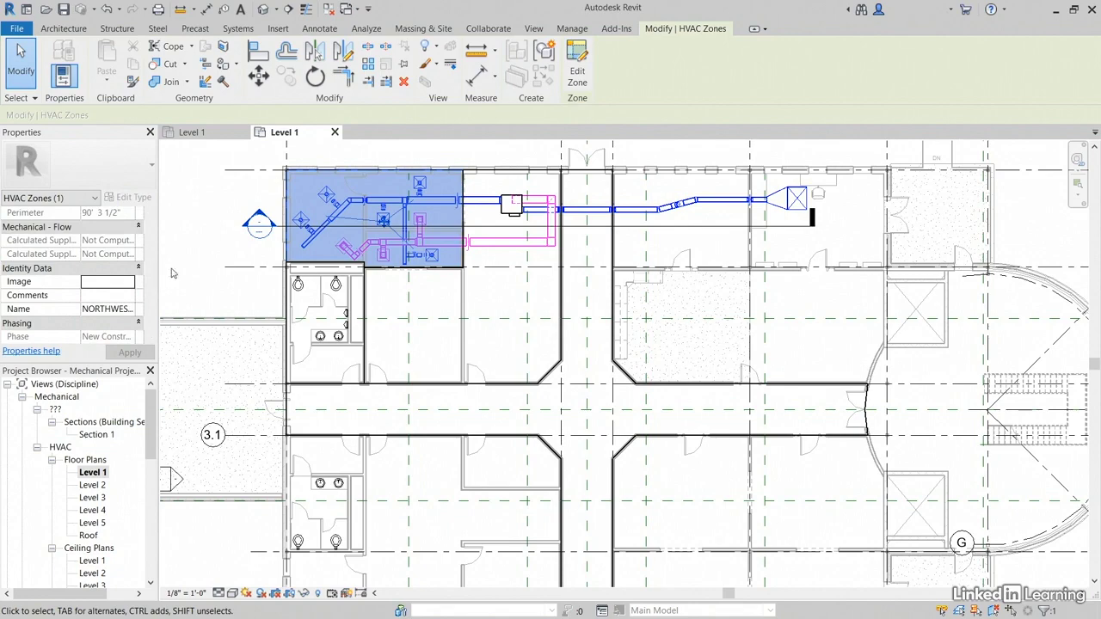
left_click(205, 239)
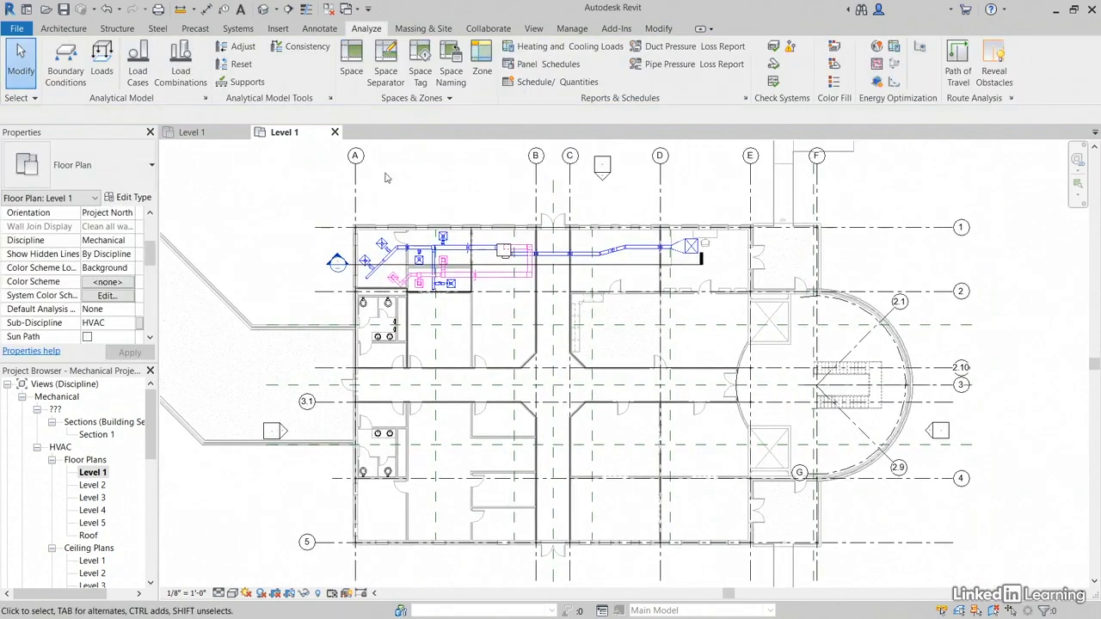
Open the Heating and Cooling Loads settings and inspect the building's spaces in the 3D preview.
left_click(565, 49)
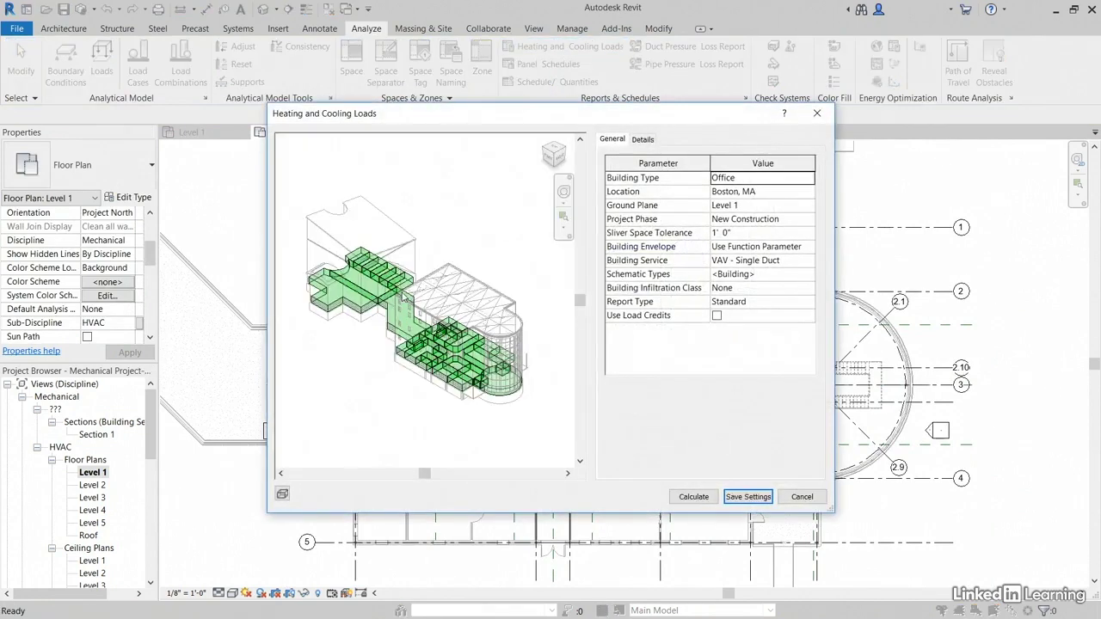
middle_click_drag(392, 299, 417, 323, "shift")
scroll(422, 315, "up", 5)
scroll(422, 316, "down", 5)
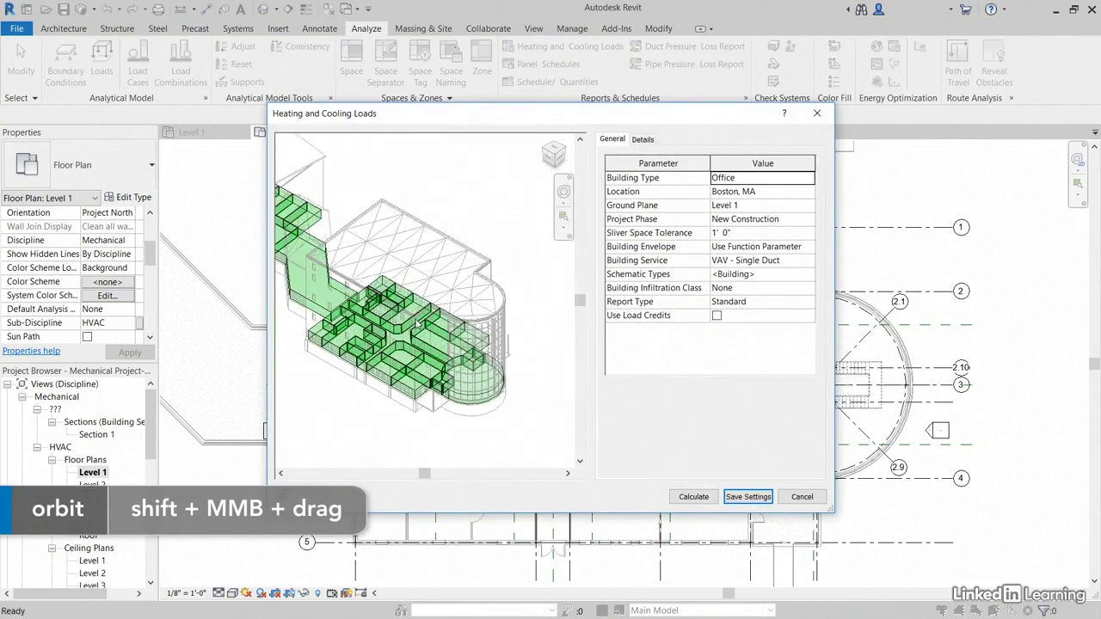
Review the service, heating, cooling and outdoor air details of the CORRIDOR, MENS ROOM, NORTHWEST OFFICES and NORTHWEST ZONE zones.
left_click(647, 140)
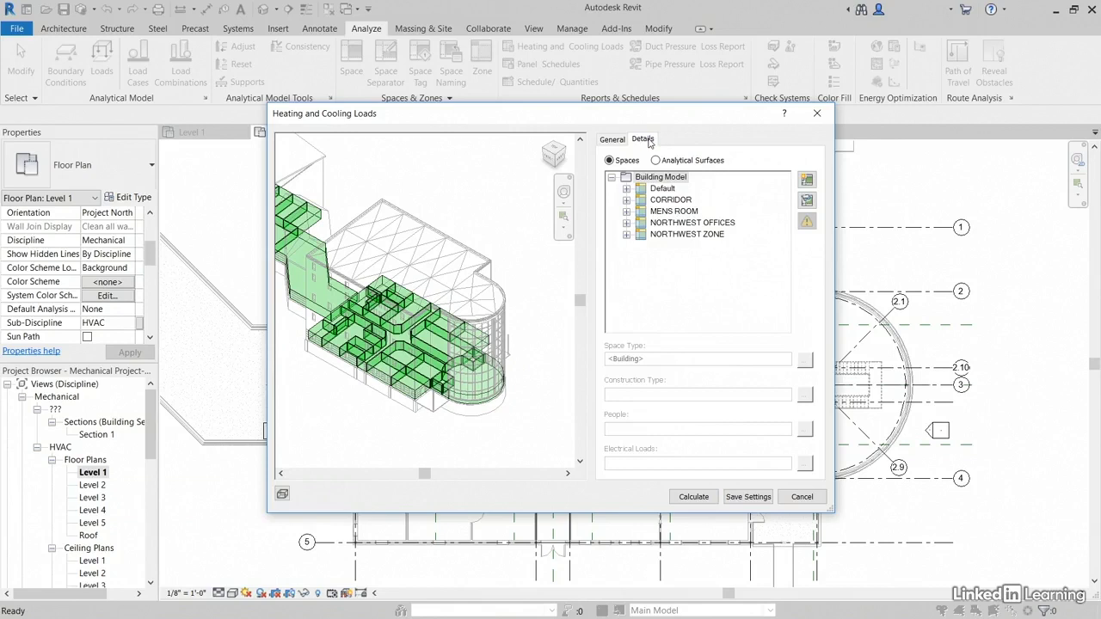
left_click(684, 201)
left_click(685, 212)
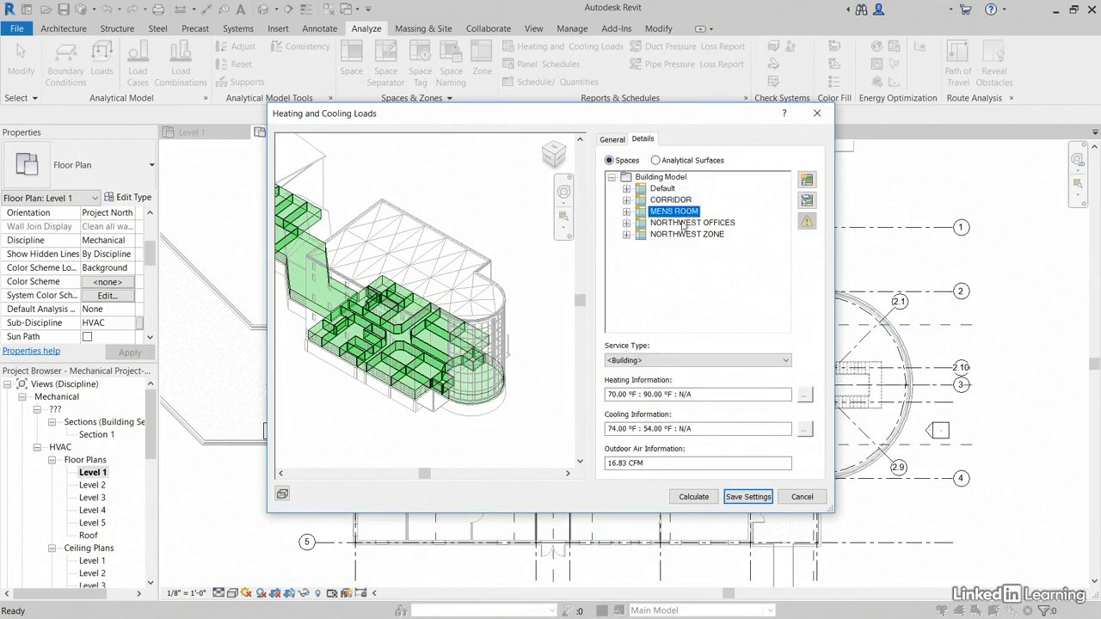
left_click(683, 223)
left_click(681, 235)
left_click(678, 223)
left_click(673, 201)
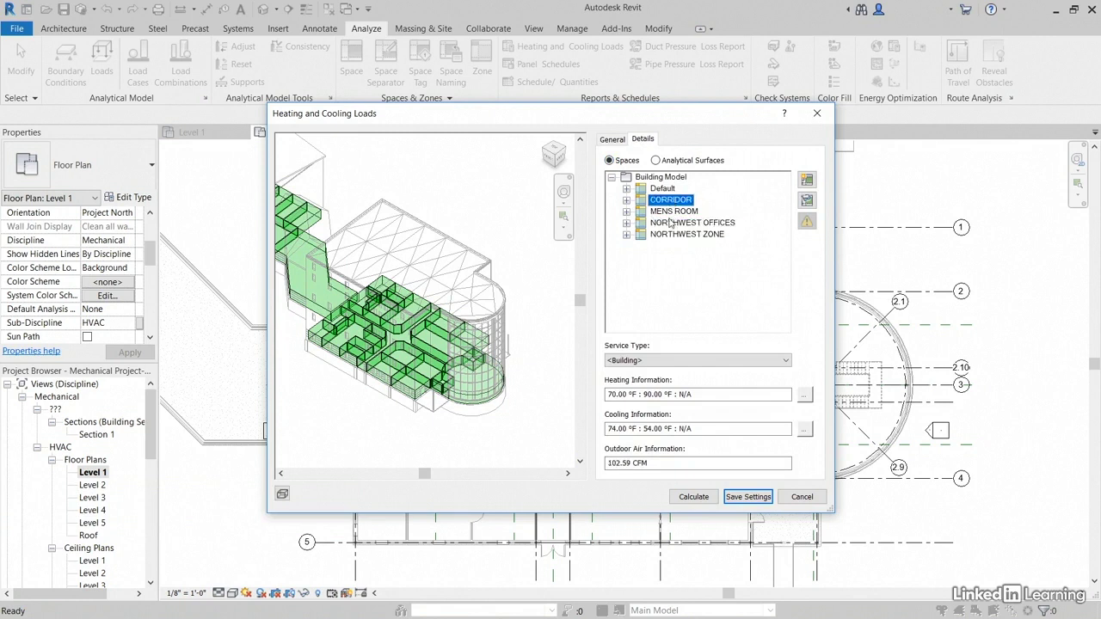
left_click(671, 222)
left_click(672, 234)
Expand NORTHWEST ZONE and isolate its 101 OFFICE, 102 RECEPTION and 103A STORAGE spaces one by one in the 3D preview.
left_click(626, 235)
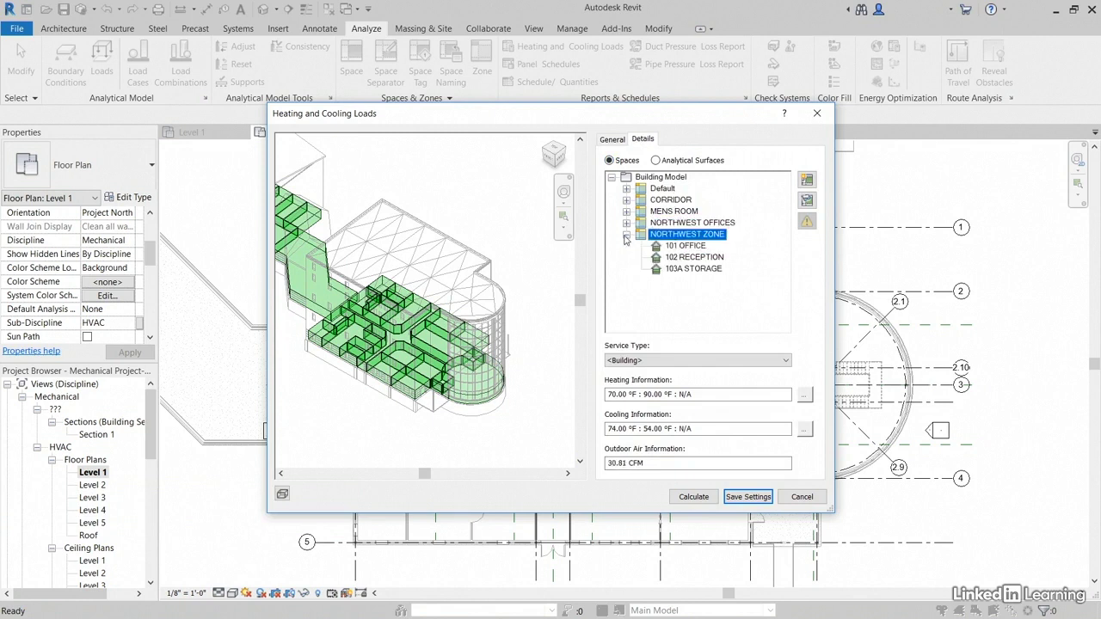
left_click(679, 247)
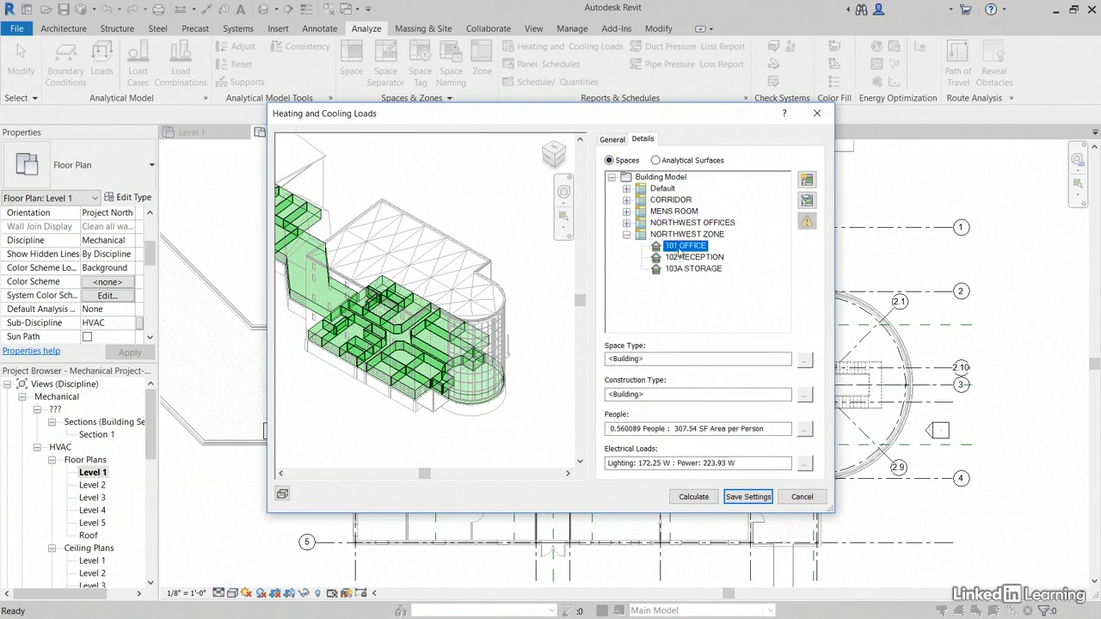
left_click(805, 202)
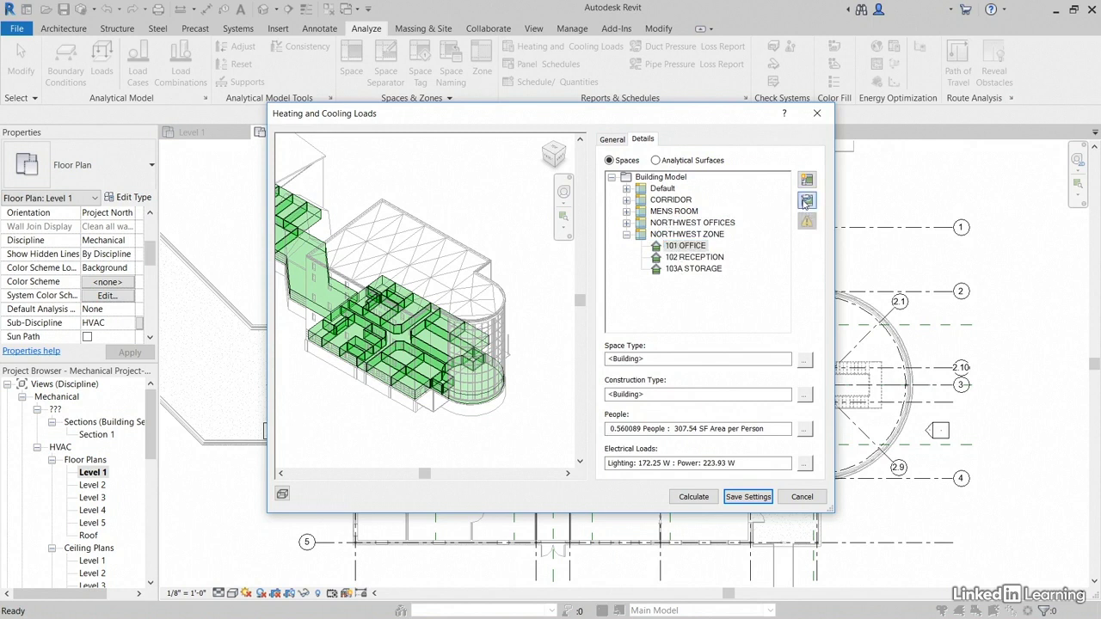
left_click(702, 257)
left_click(697, 269)
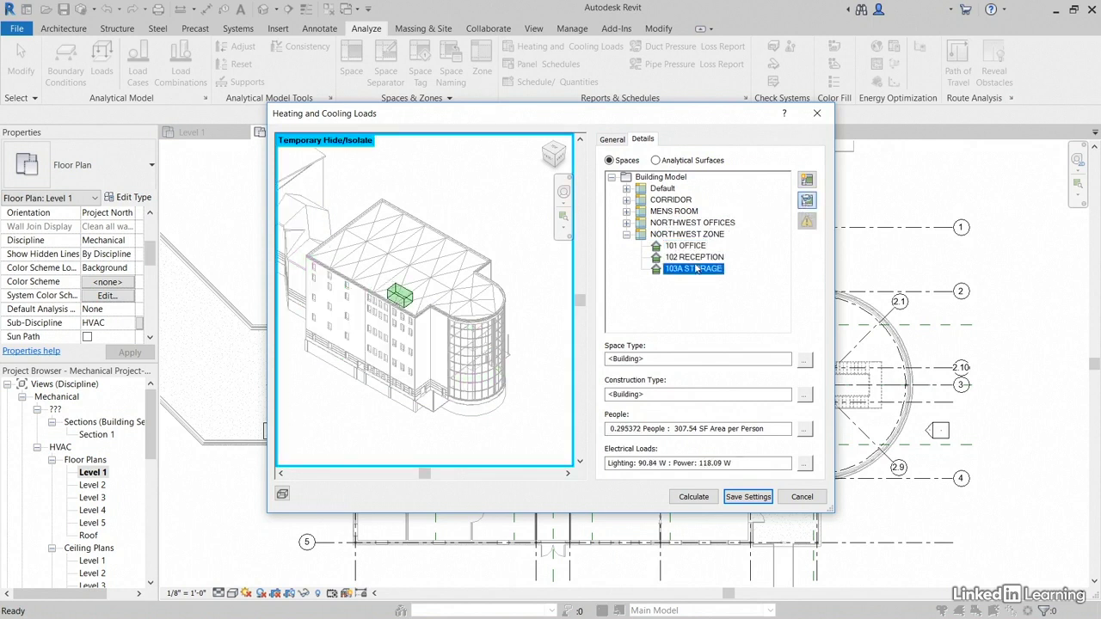
left_click(694, 246)
Switch the load details to analytical surfaces and inspect the surface categories of the 101 OFFICE and 102 RECEPTION spaces.
left_click(676, 163)
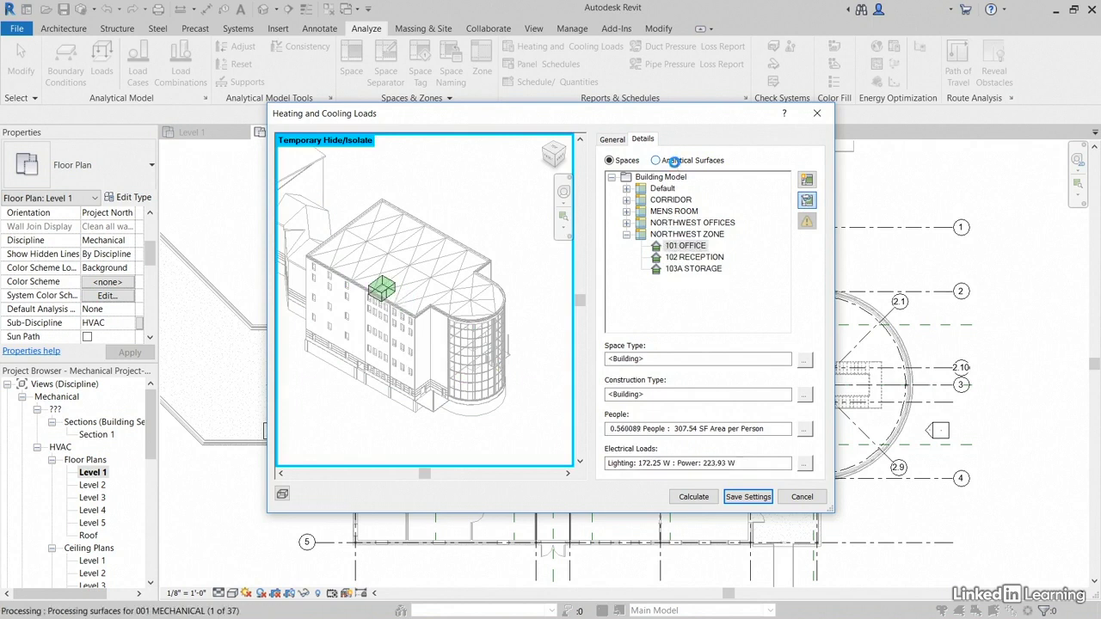
left_click(641, 247)
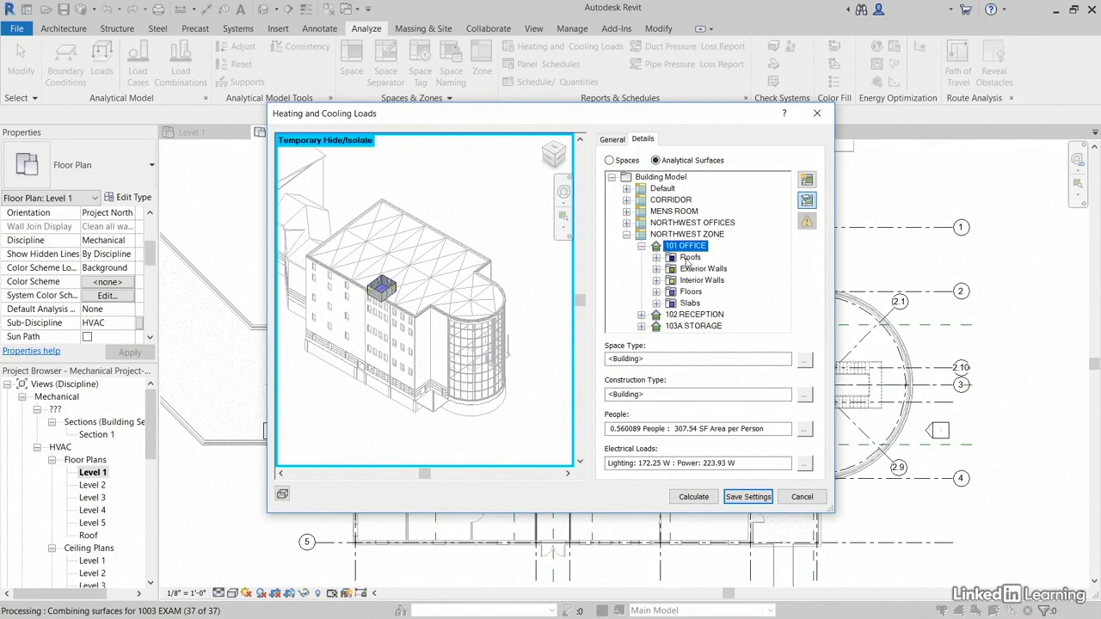
left_click(671, 316)
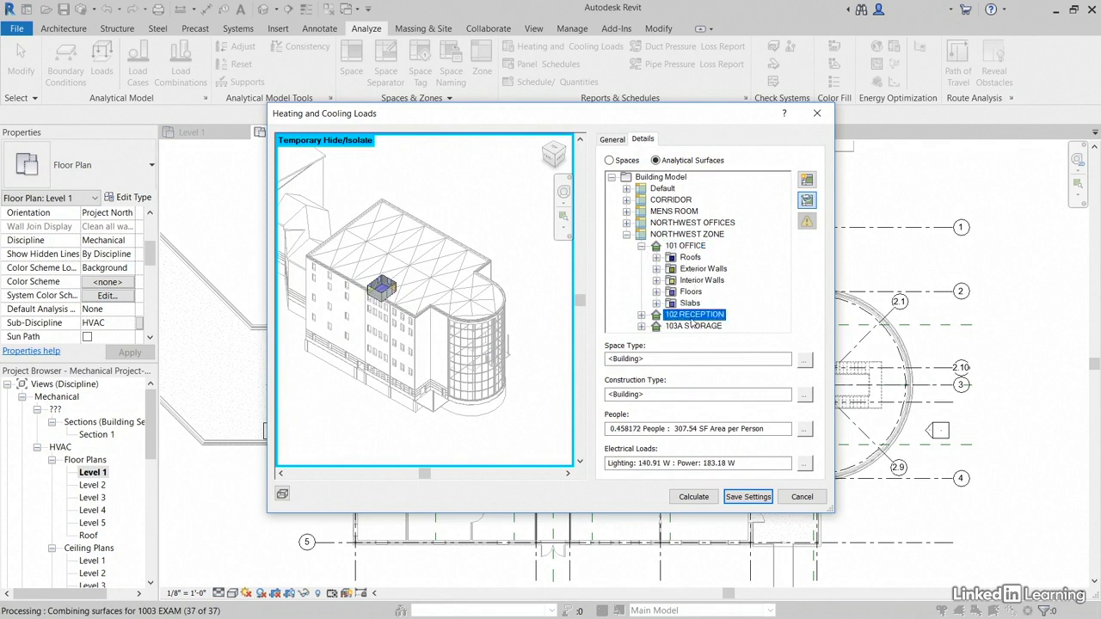
left_click(641, 315)
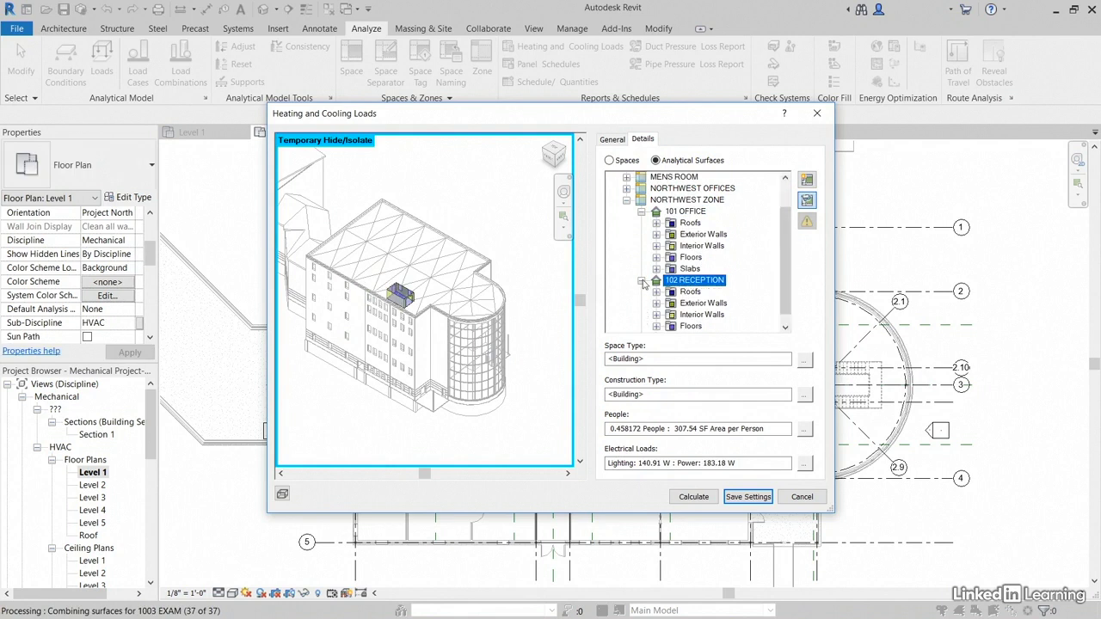
left_click(641, 280)
Isolate the roof, exterior walls W-101-E-W-258 and N-101-E-W-259, and the north wall's window of 101 OFFICE in the 3D preview.
left_click(688, 257)
left_click(656, 268)
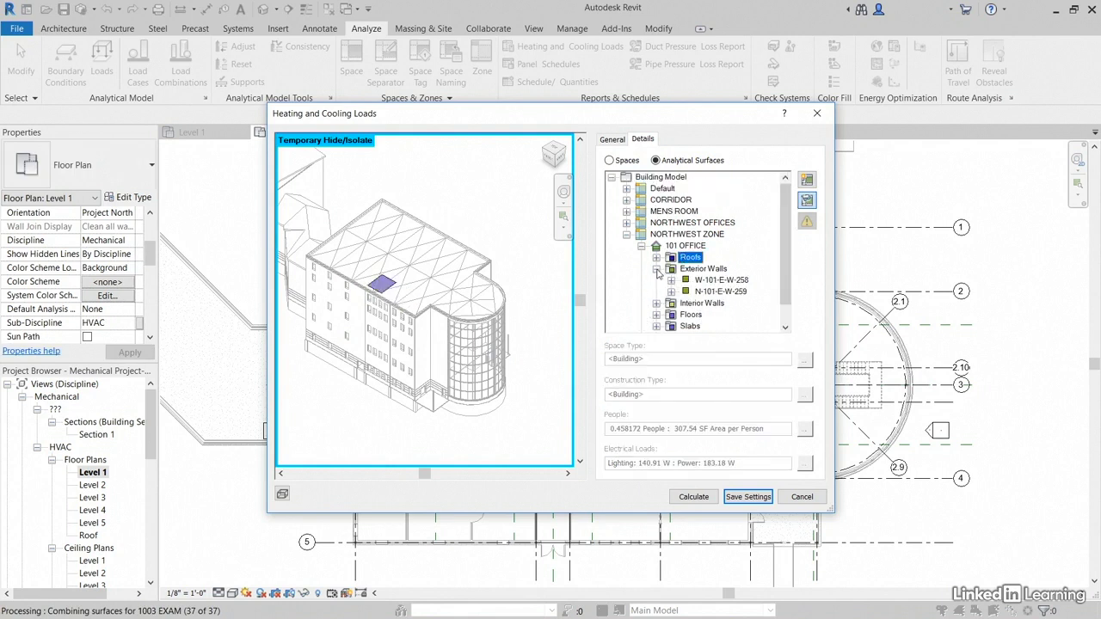
left_click(711, 284)
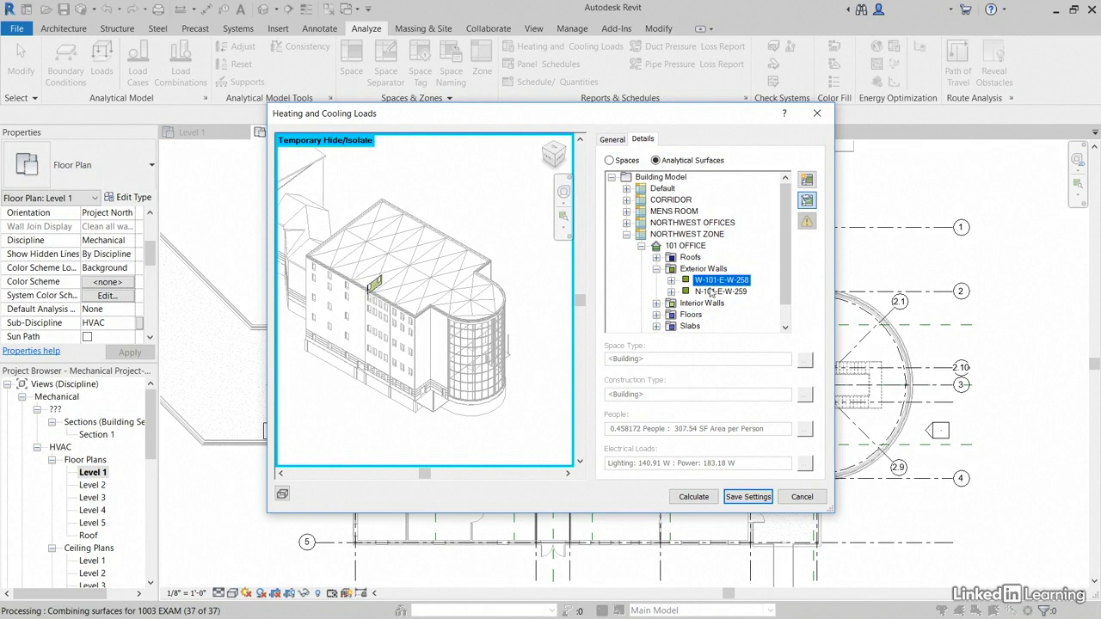
double_click(711, 292)
left_click(711, 304)
left_click(687, 304)
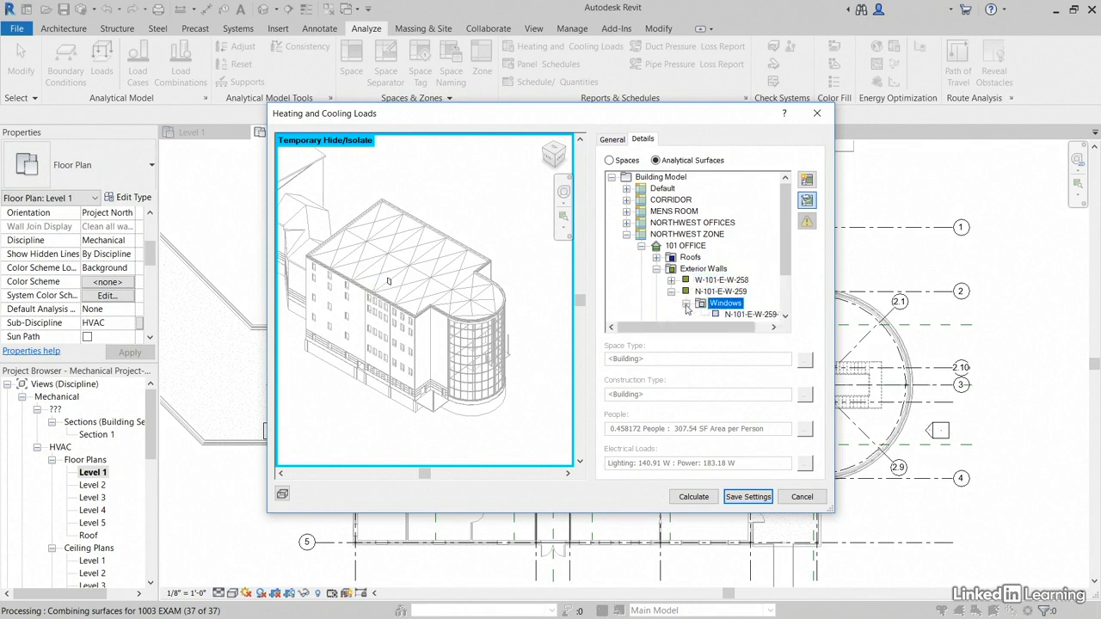
left_click(732, 315)
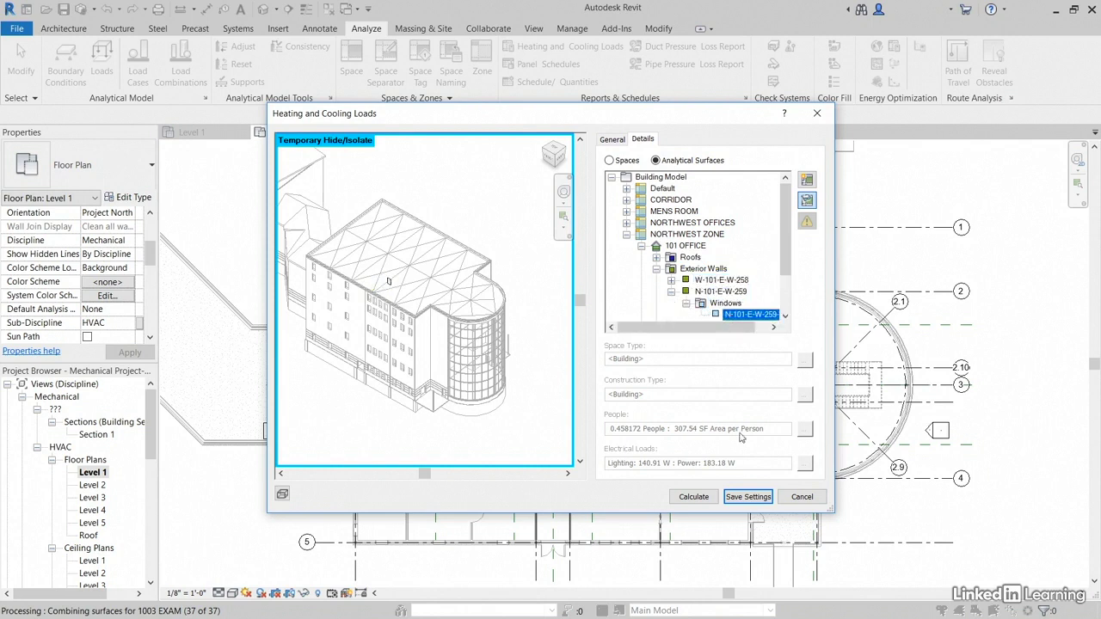
Calculate the heating and cooling loads, review the report's building, default spaces, CORRIDOR and MENS ROOM summaries, and close the report.
left_click(693, 497)
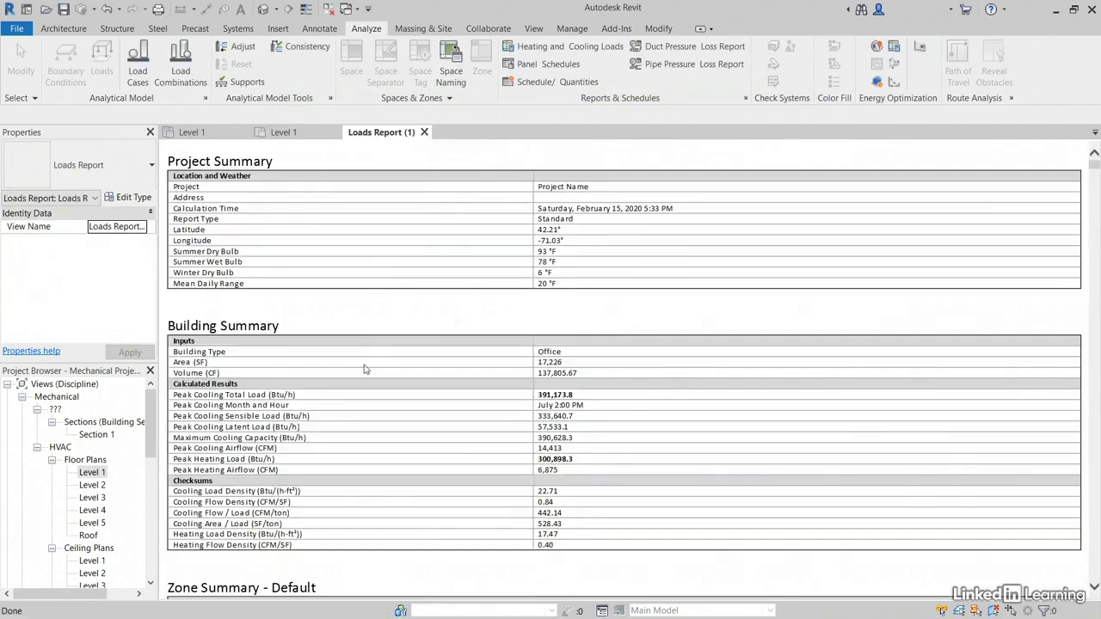
scroll(364, 369, "down", 15)
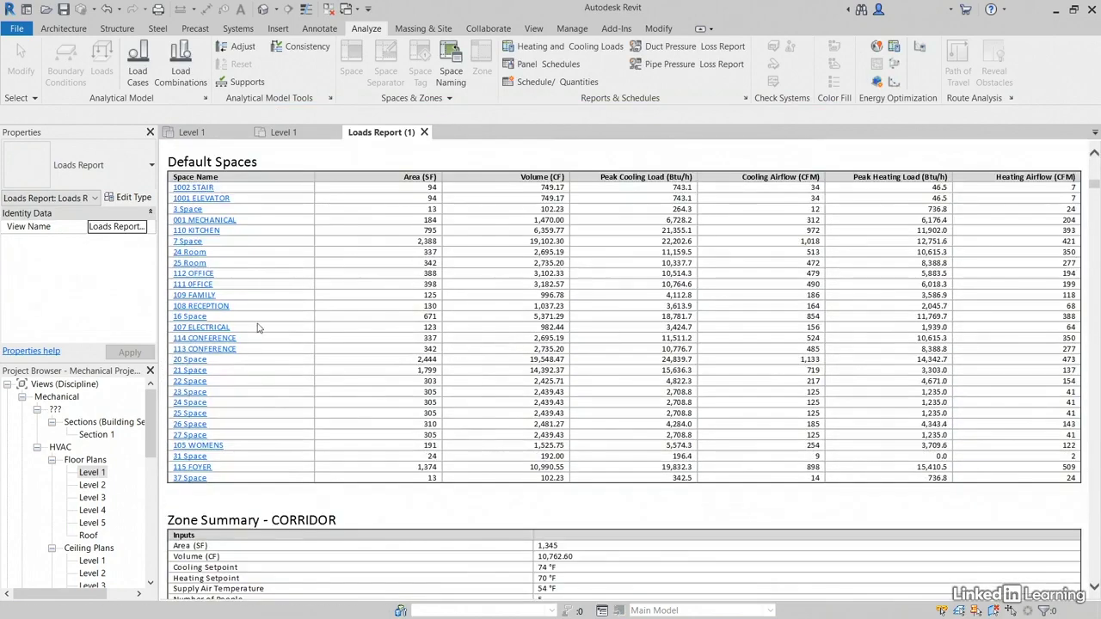
scroll(258, 327, "down", 5)
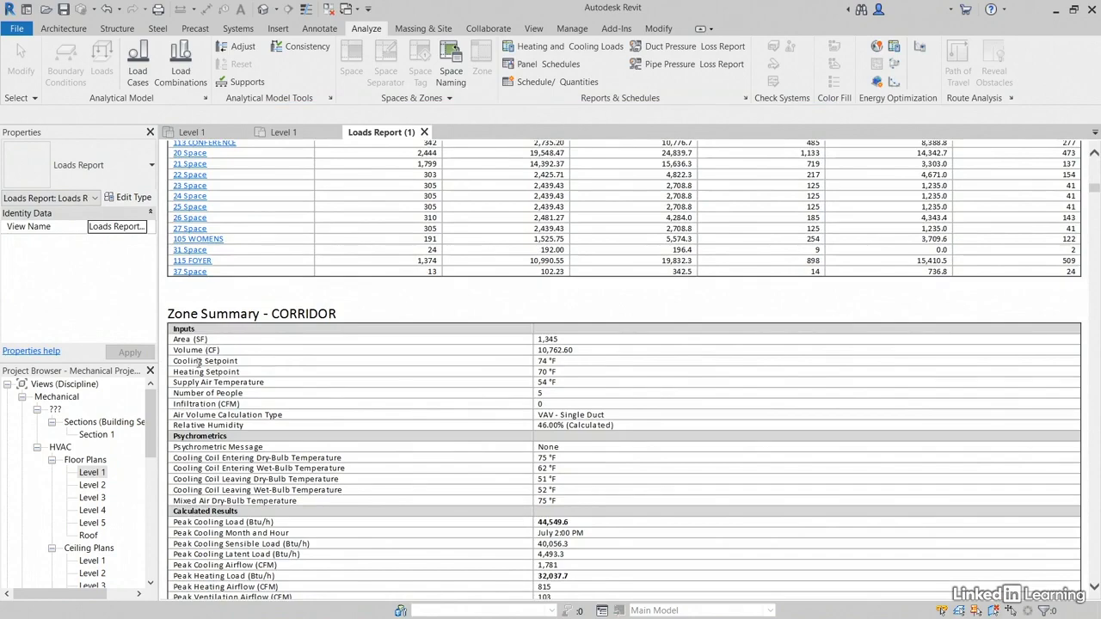
scroll(330, 366, "down", 20)
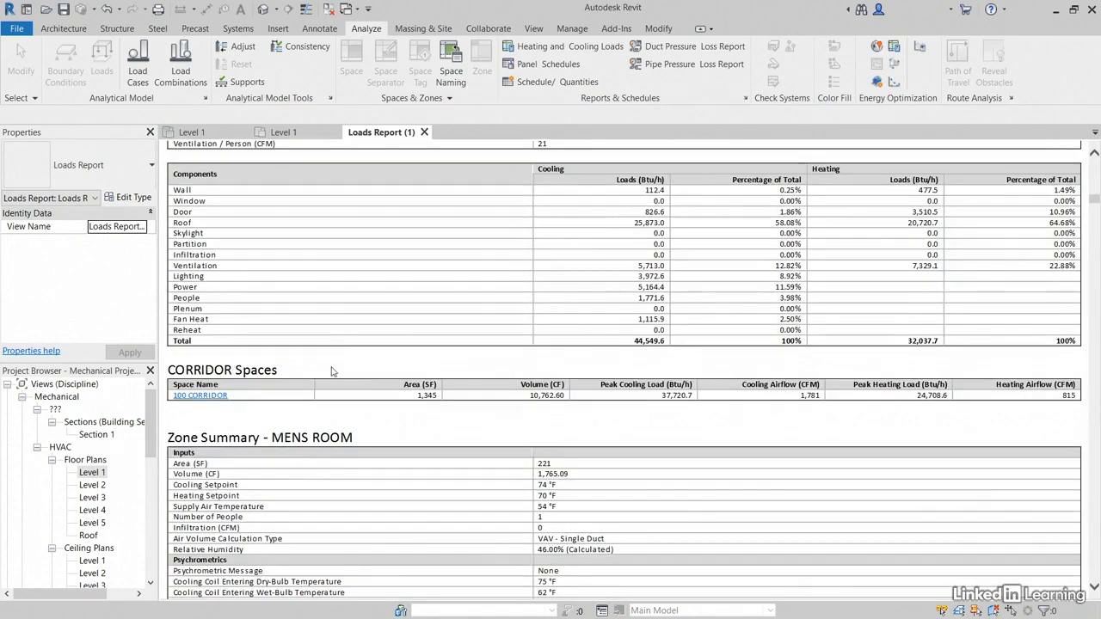
scroll(335, 363, "down", 7)
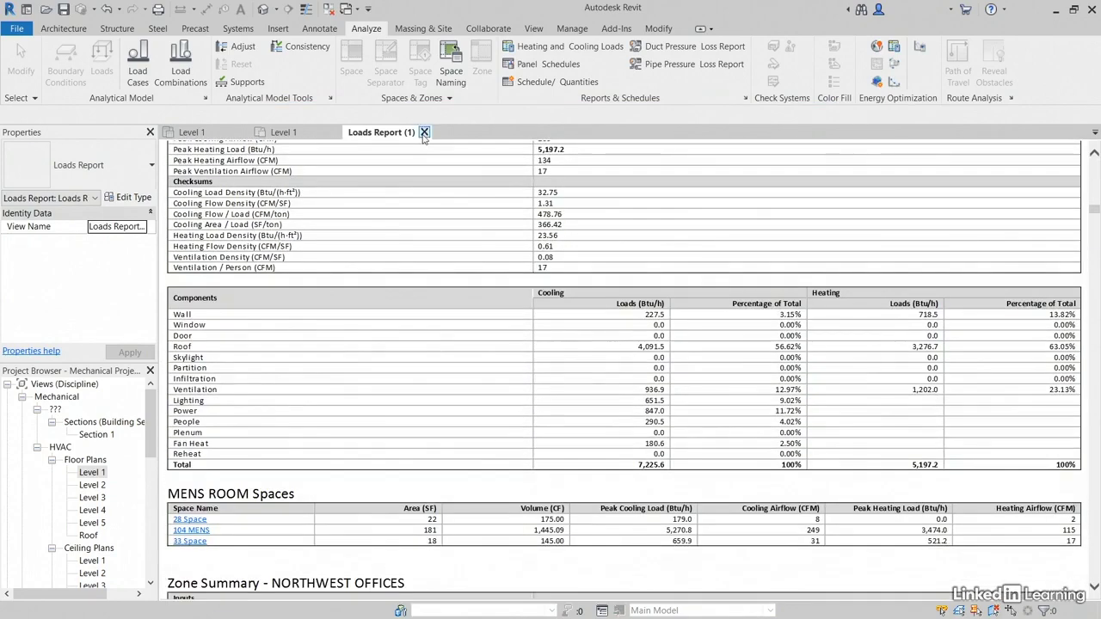
left_click(425, 132)
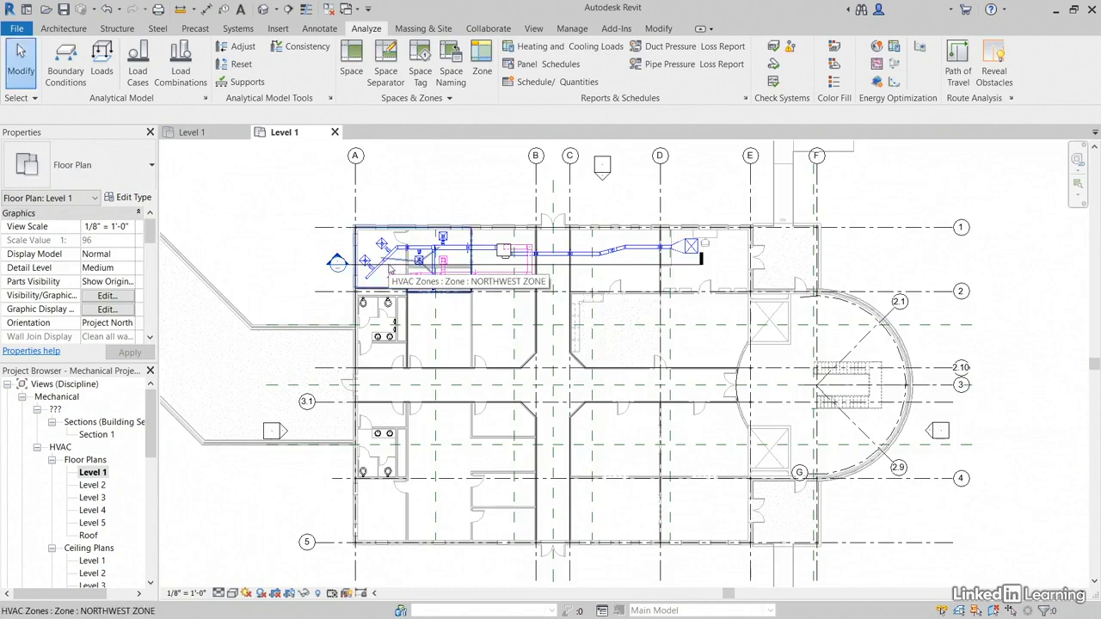
Select NORTHWEST ZONE in the Level 1 plan, review its airflow and calculated heating and cooling load properties, and deselect it.
left_click(425, 258)
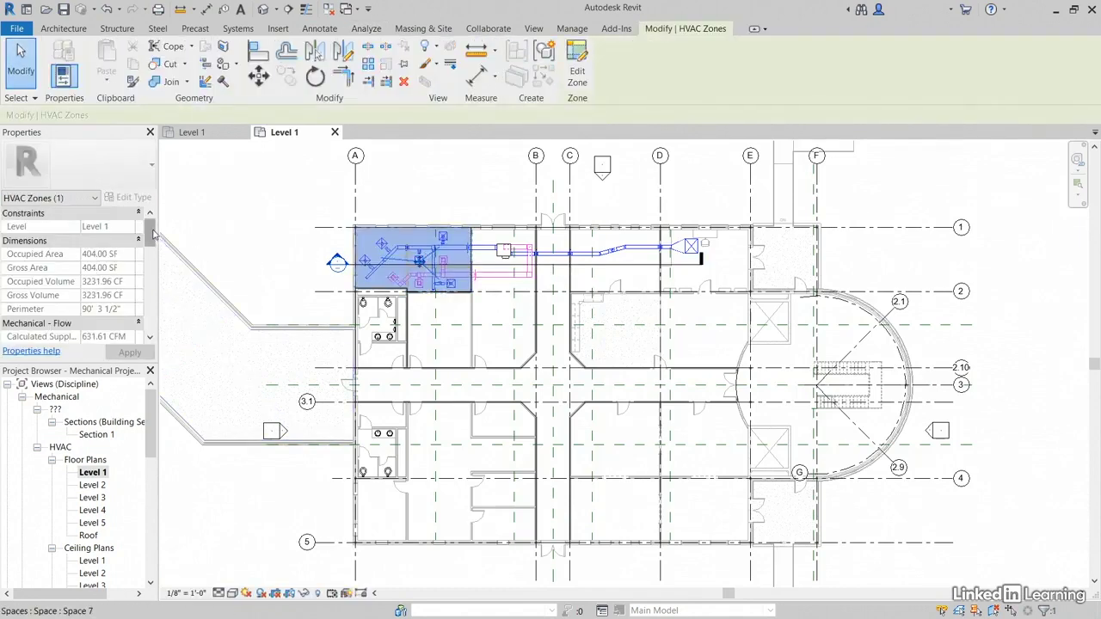
left_click_drag(153, 234, 151, 263)
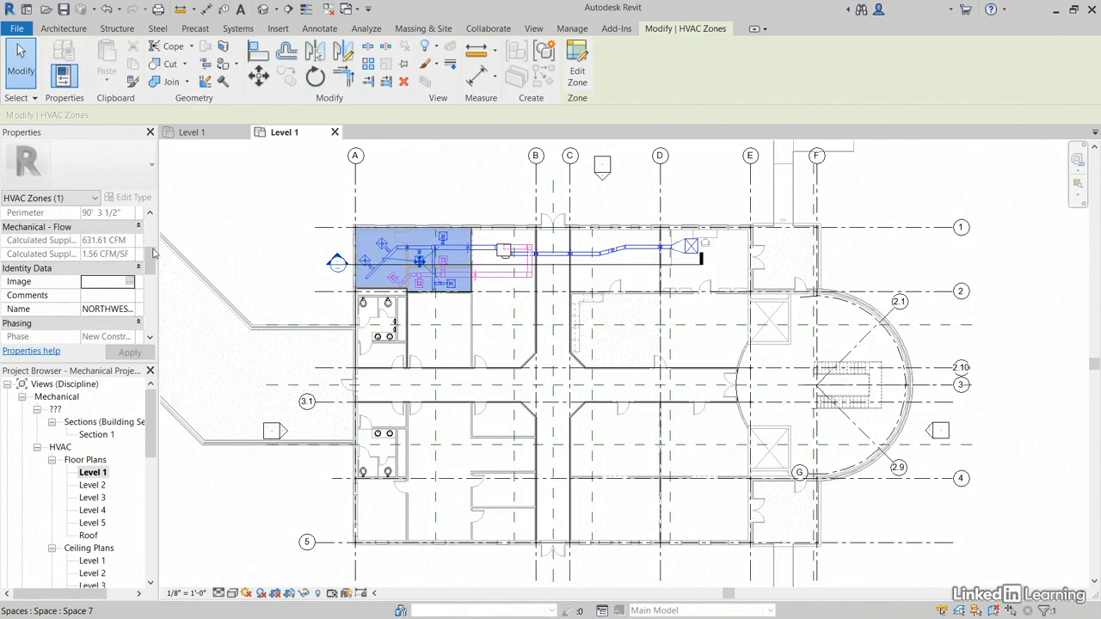
left_click_drag(152, 262, 147, 320)
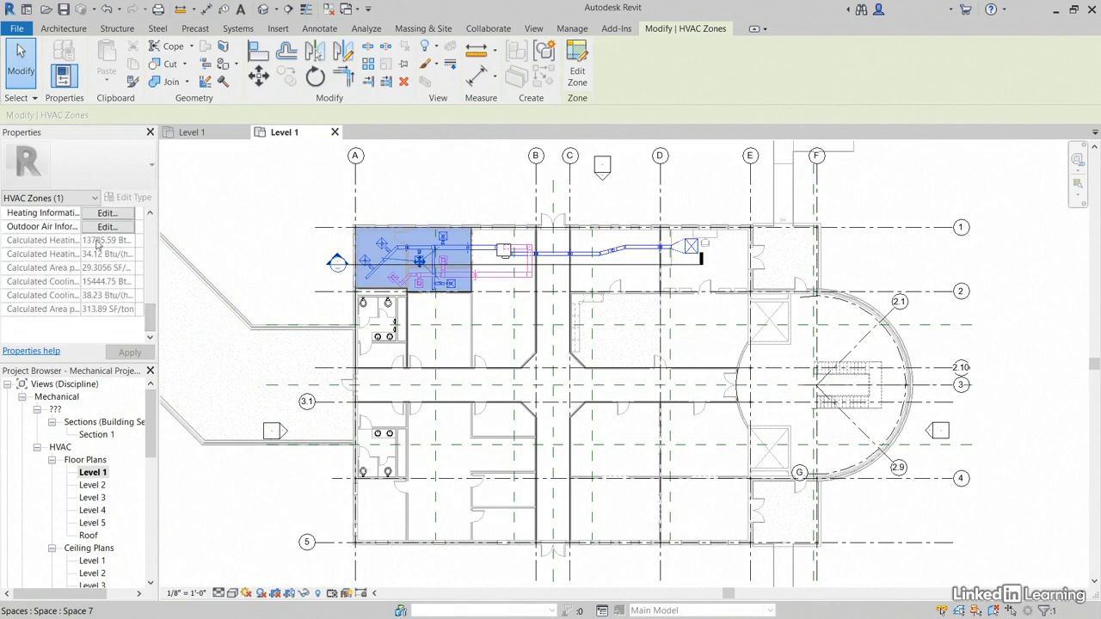
key("Escape")
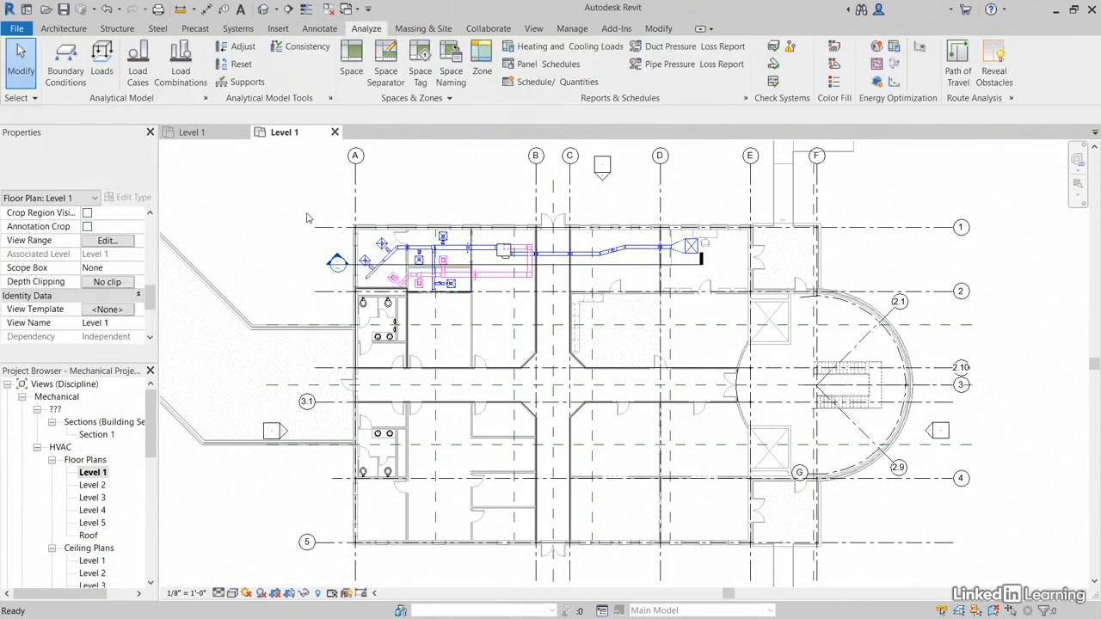